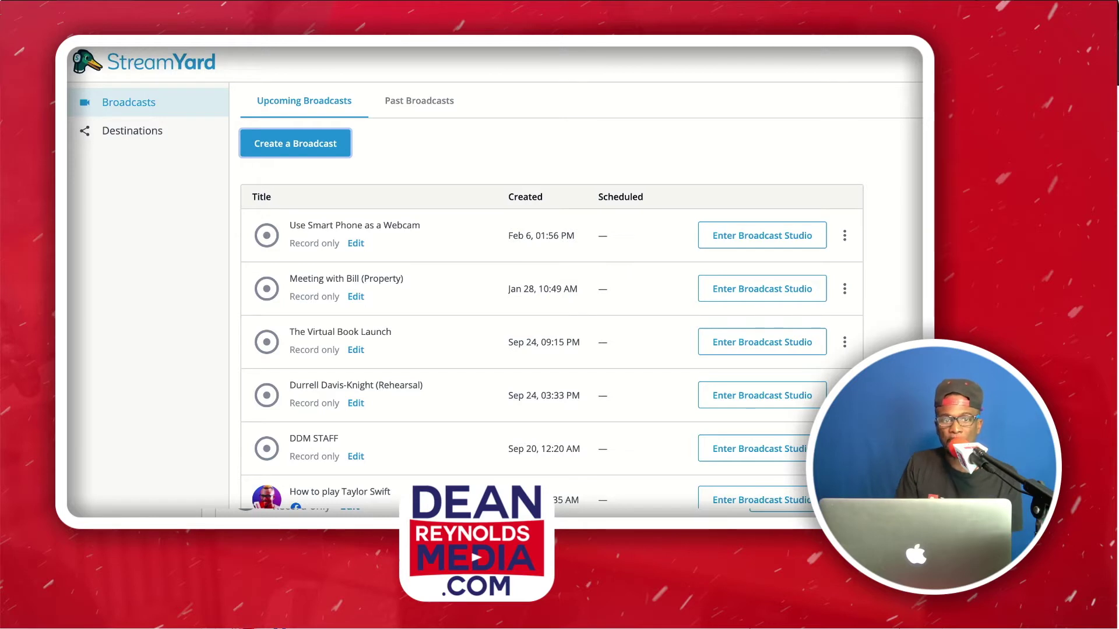
Review the connected destinations and the platforms offered for adding a new one, and return to the broadcasts list.
click(132, 130)
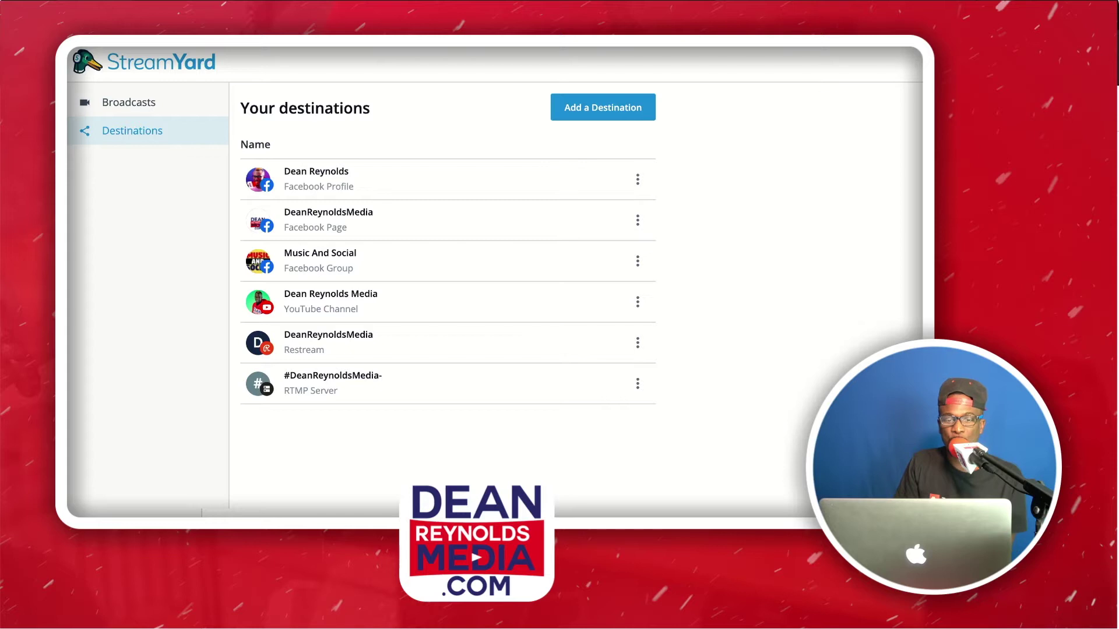
click(603, 107)
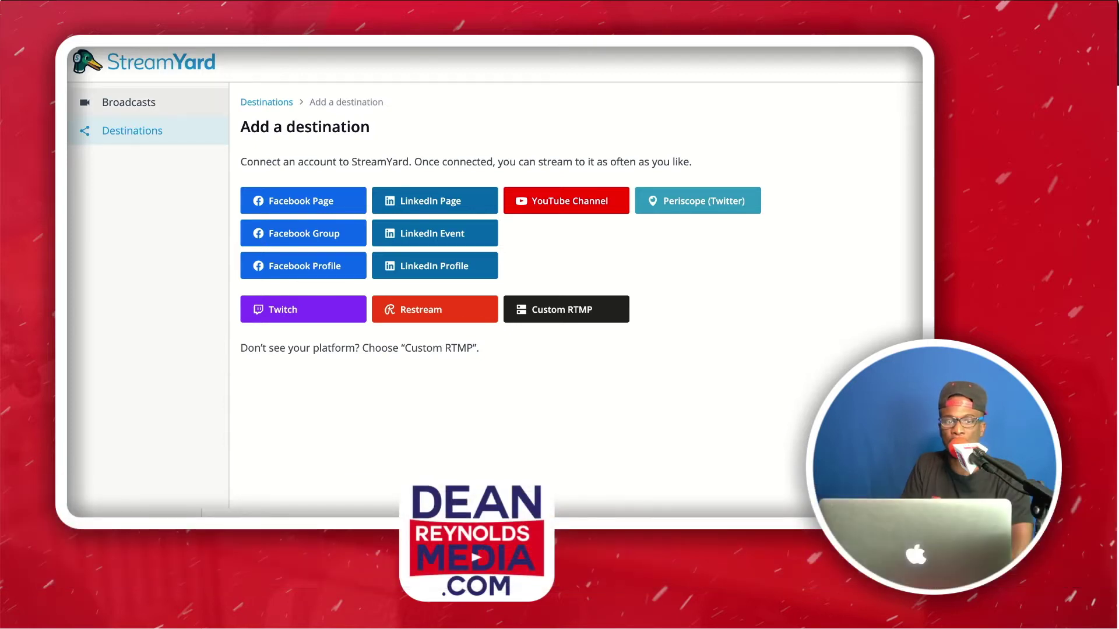
click(128, 102)
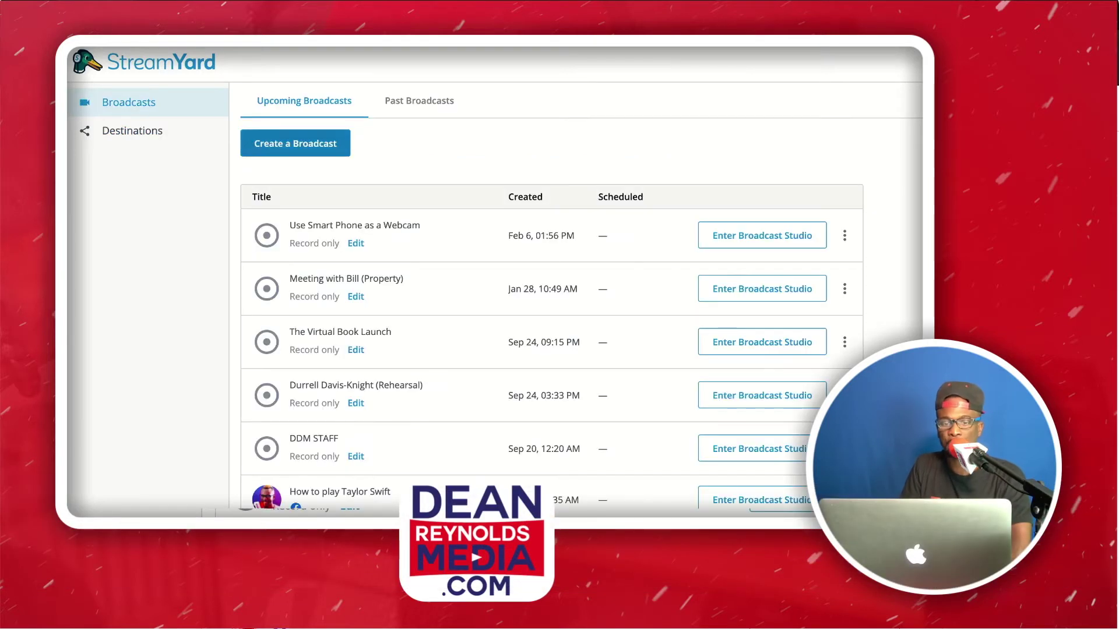
Create a public YouTube broadcast titled "Music Publishing Made Easy" with the description "Links in the description".
click(295, 143)
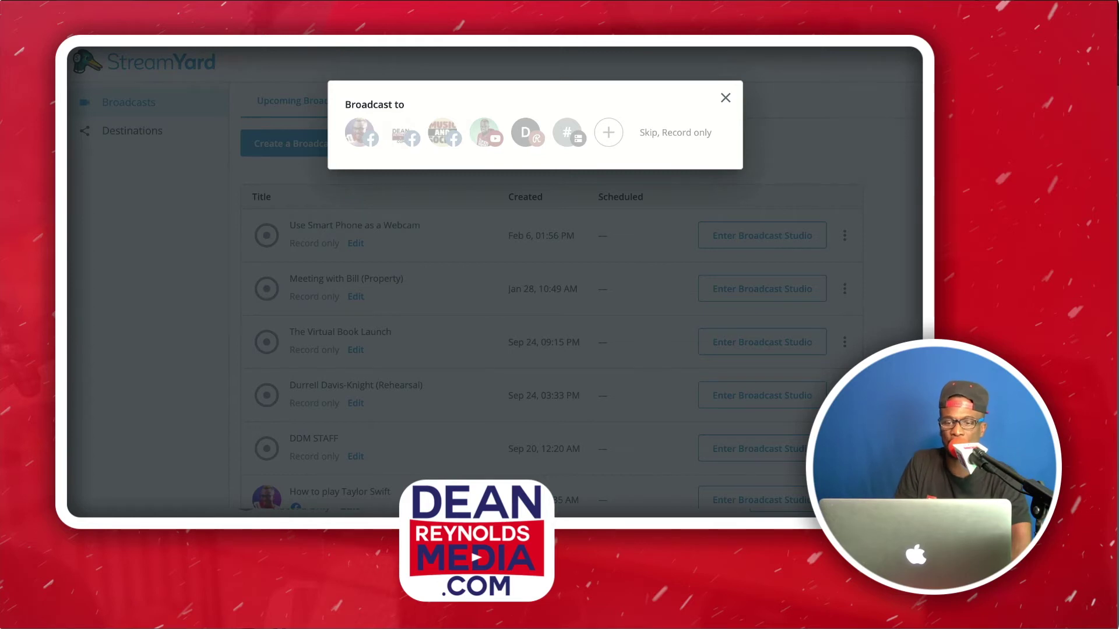
click(483, 132)
click(535, 199)
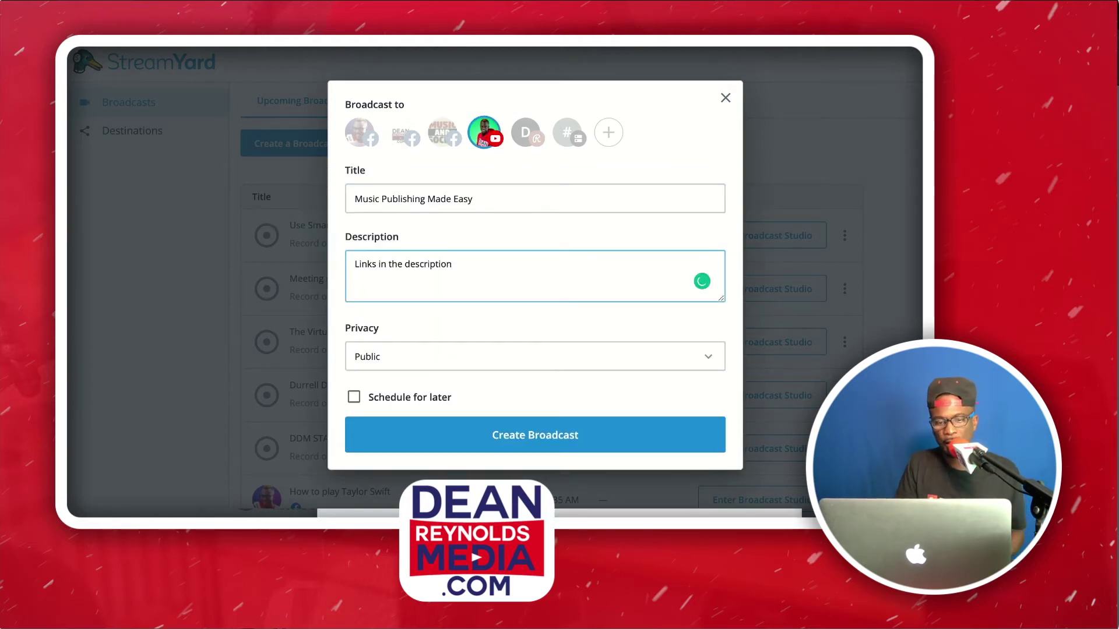
key(Tab)
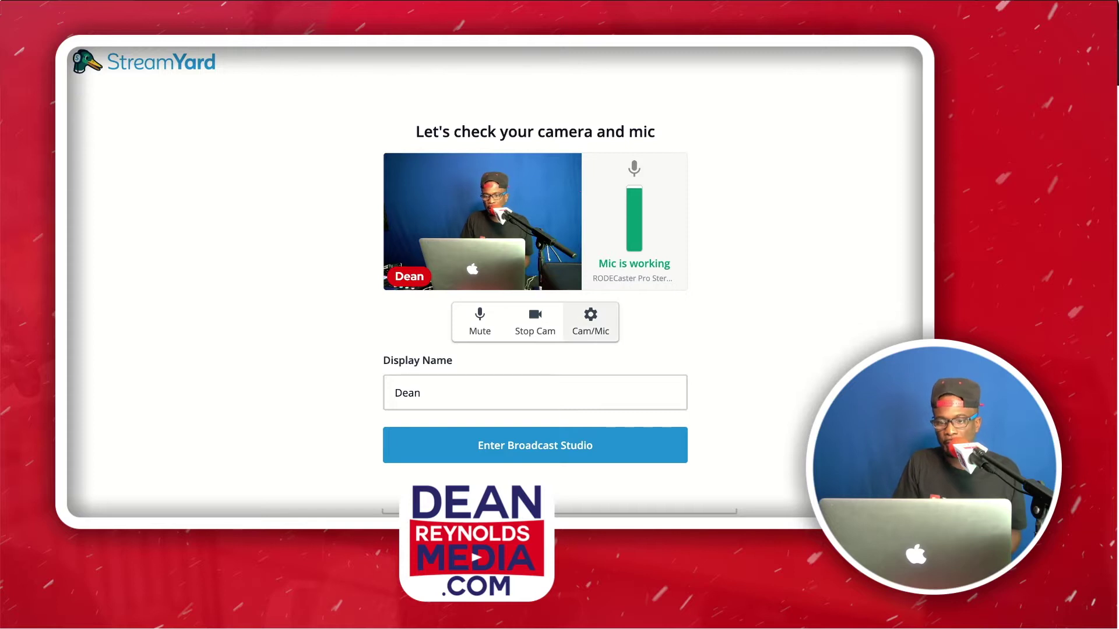
Check the camera and audio device settings and enter the broadcast studio.
click(591, 322)
click(517, 349)
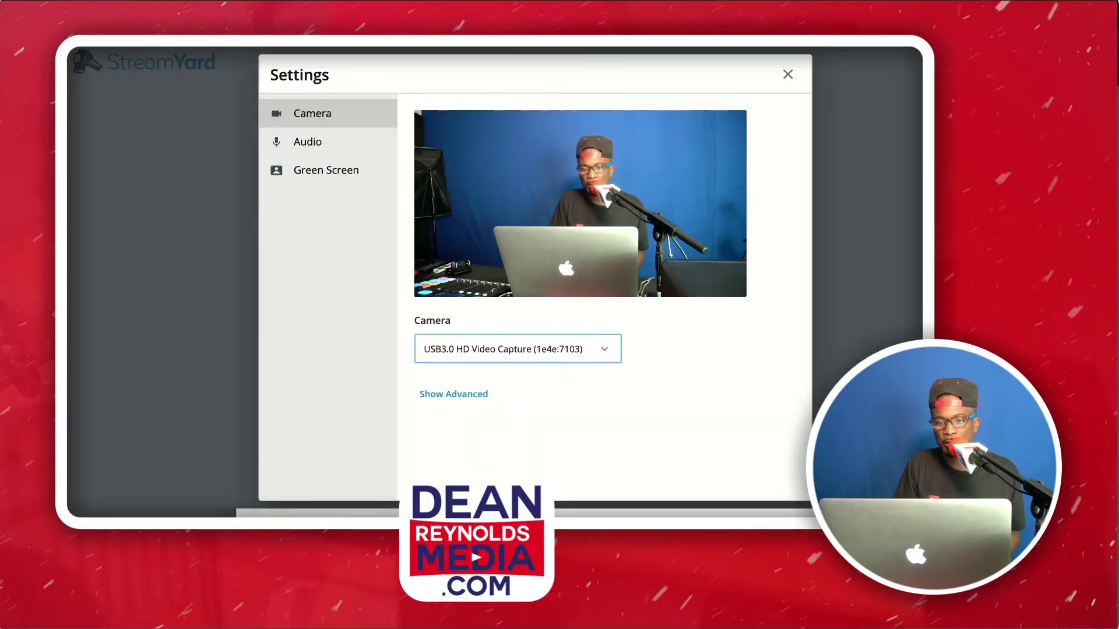
click(475, 348)
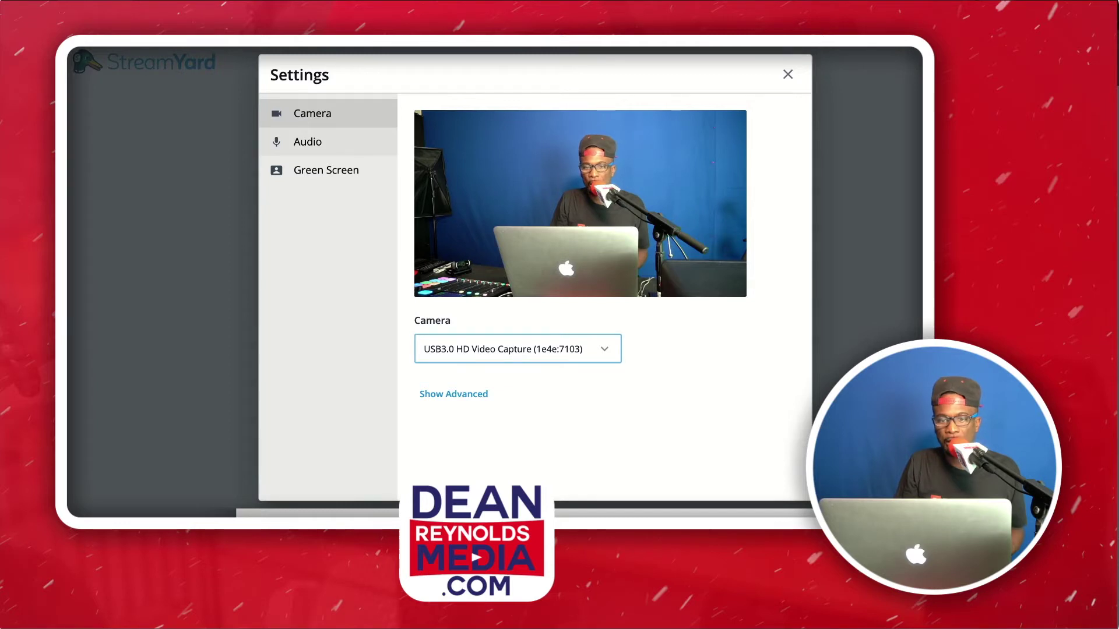
click(328, 142)
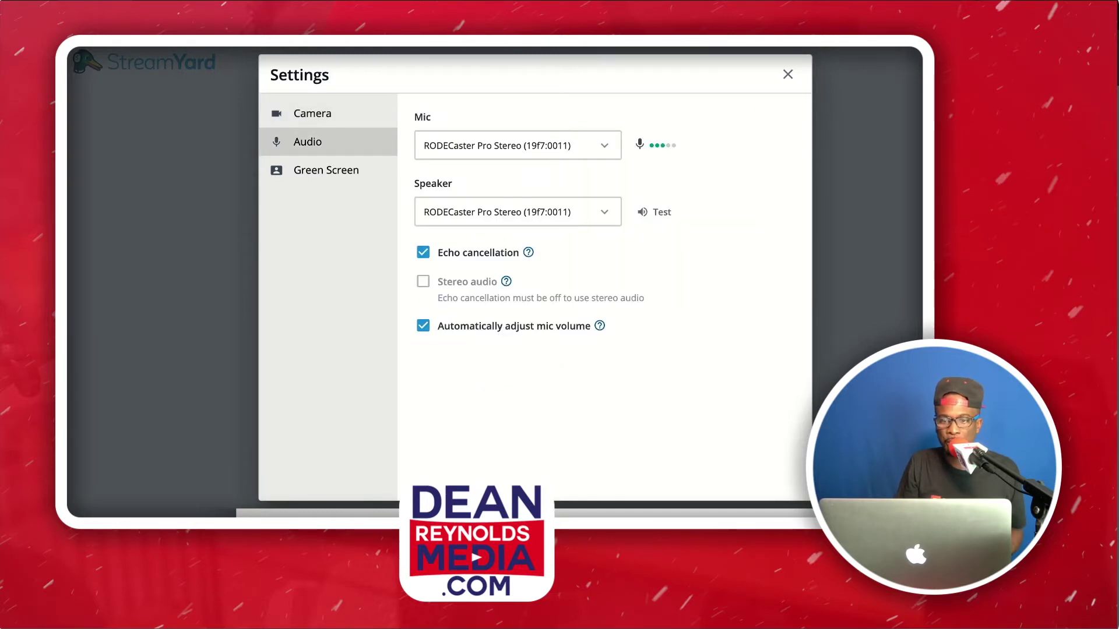
click(788, 74)
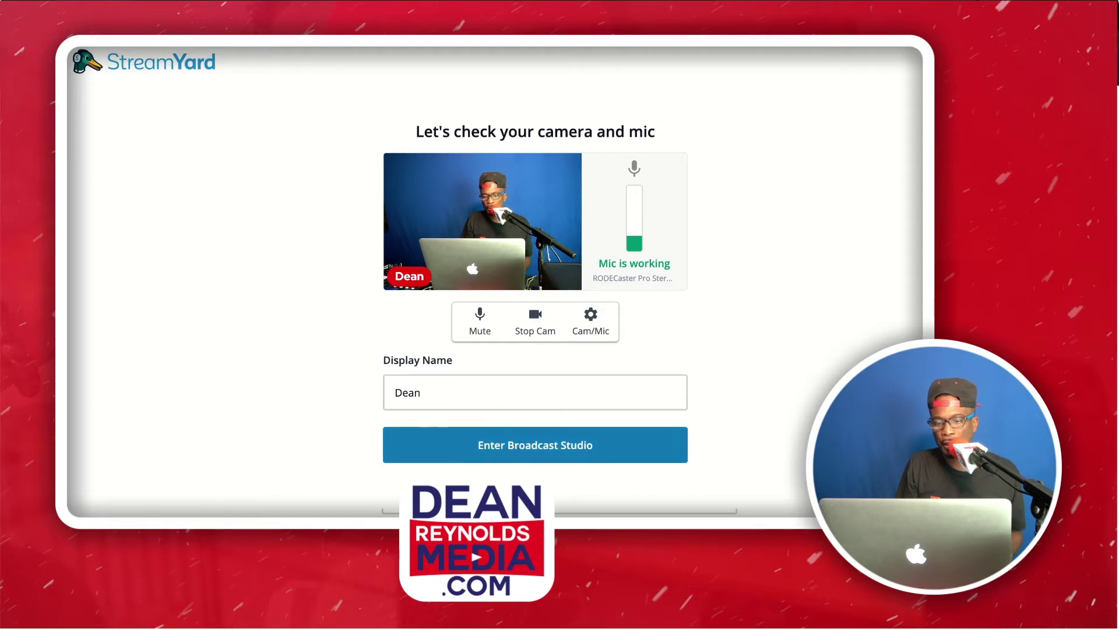
click(535, 445)
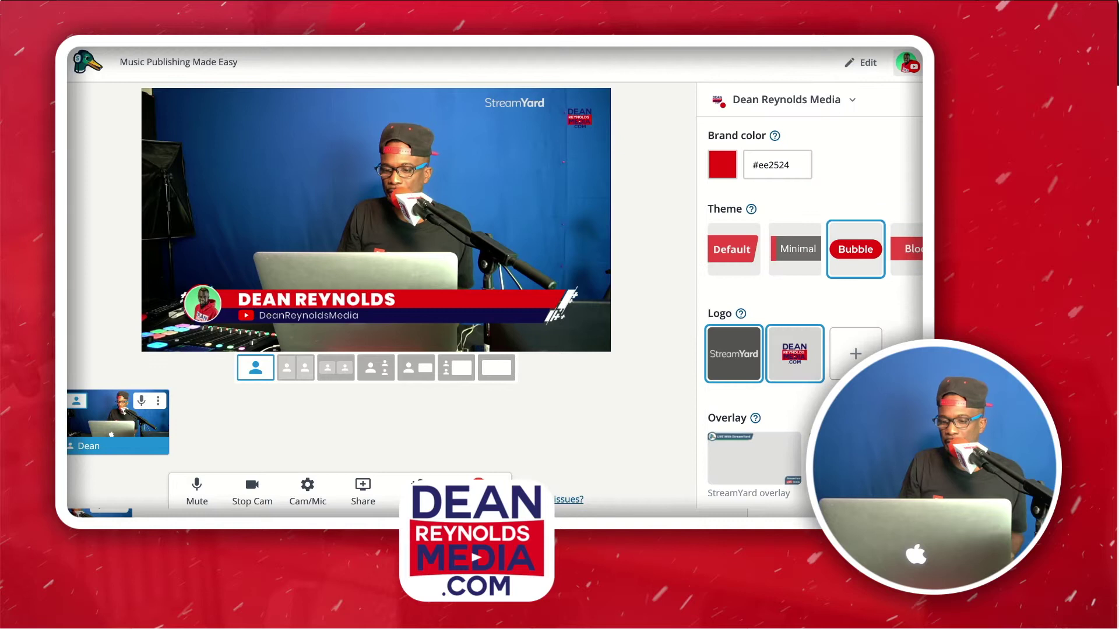
scroll(805, 309, down, 8)
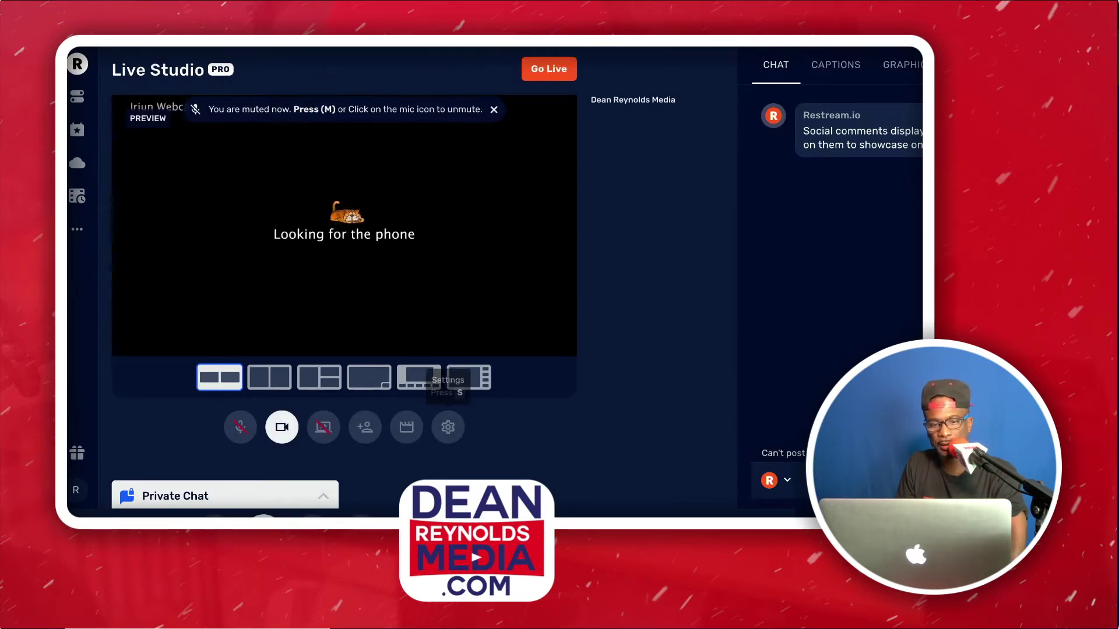
Switch to Restream Live Studio and set its video input to USB3.0 HD Video Capture.
click(447, 427)
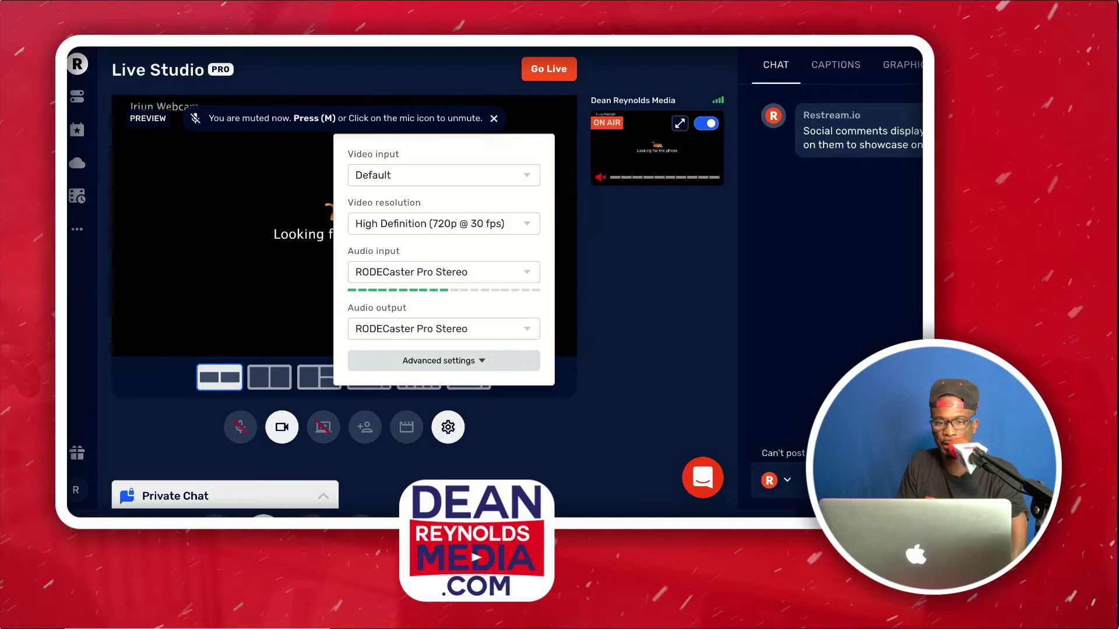
click(444, 175)
click(443, 175)
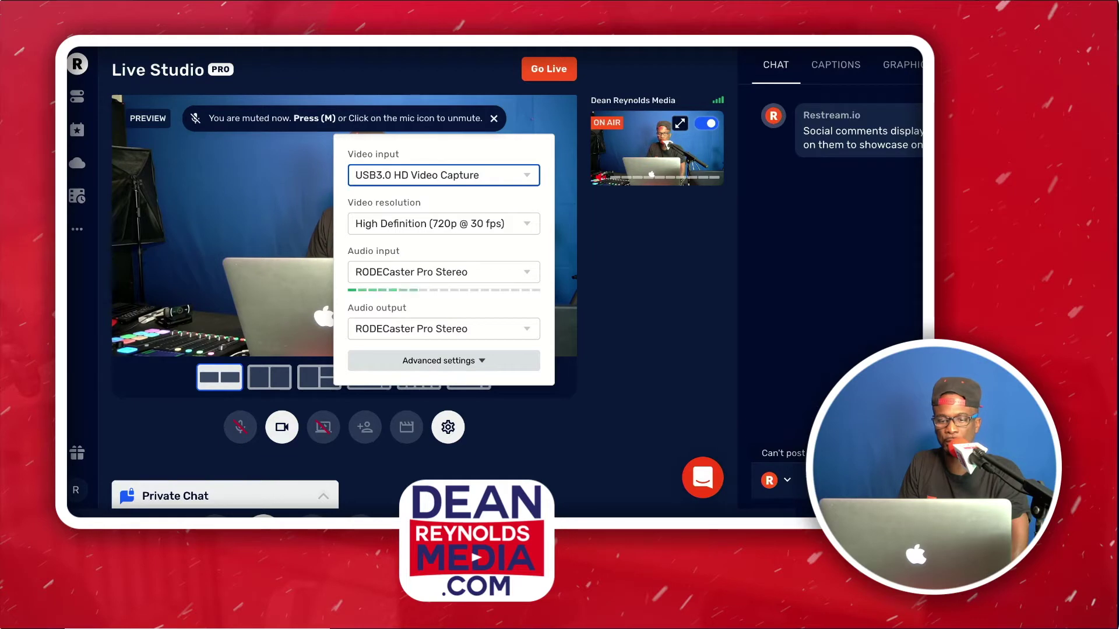
click(448, 427)
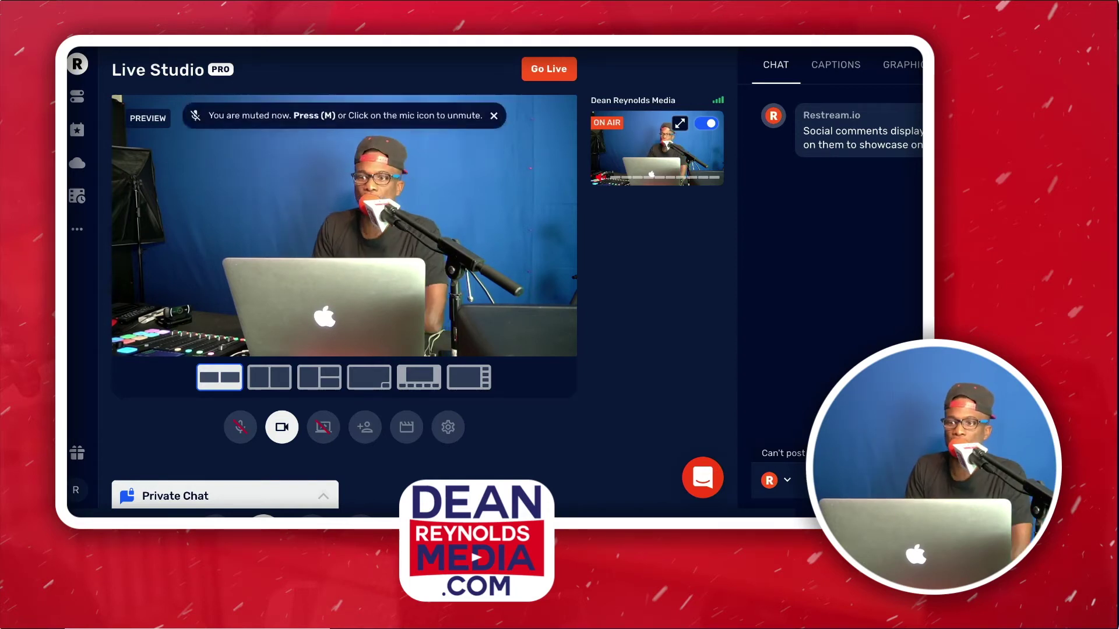
Show the saved captions on the preview one after another, from the Restream caption through "BOOK A CONSULTATION".
click(835, 64)
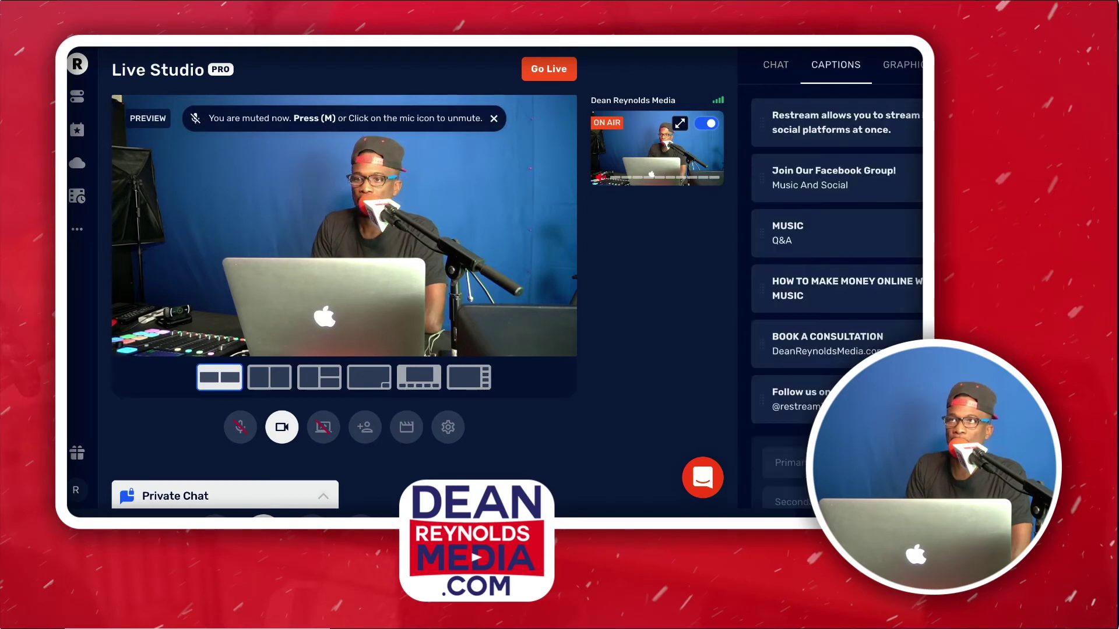
mouse_move(837, 122)
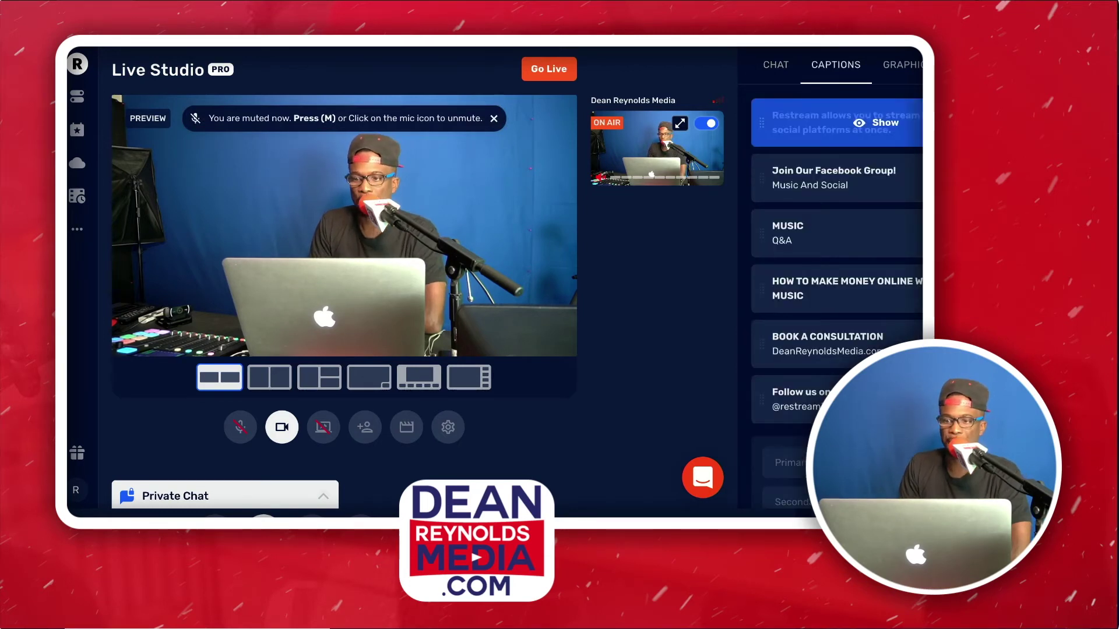
click(877, 122)
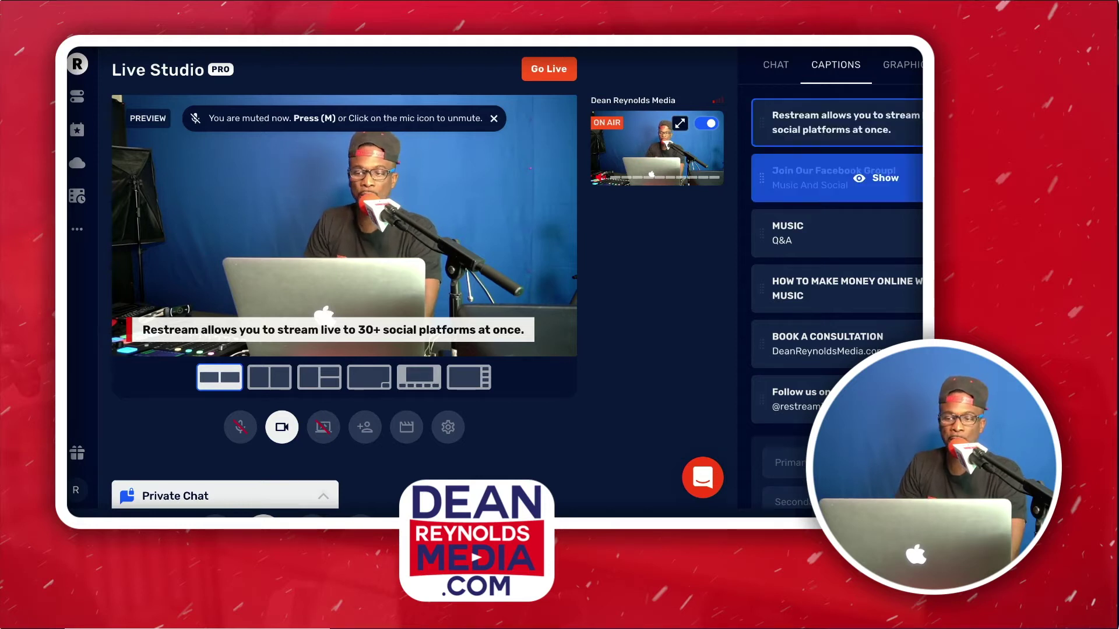
click(877, 178)
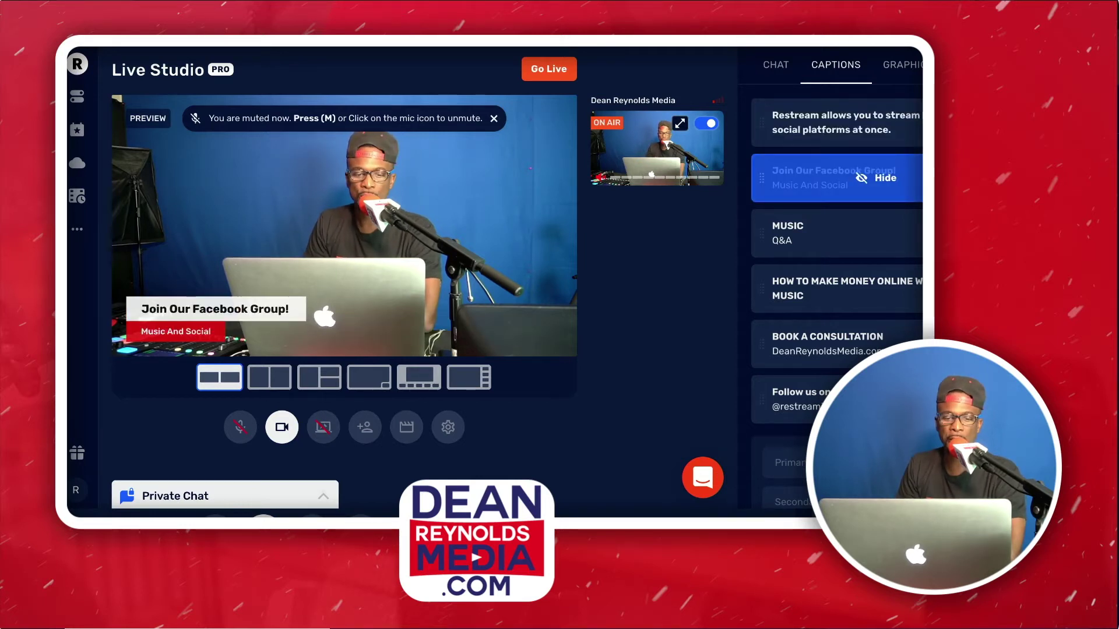
click(877, 233)
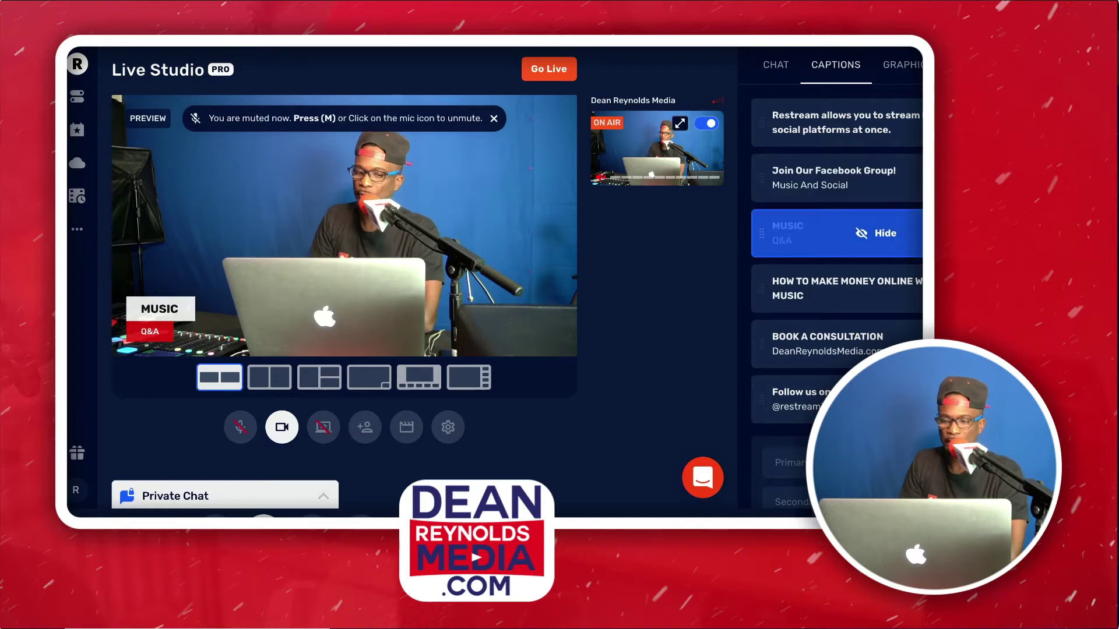
click(877, 288)
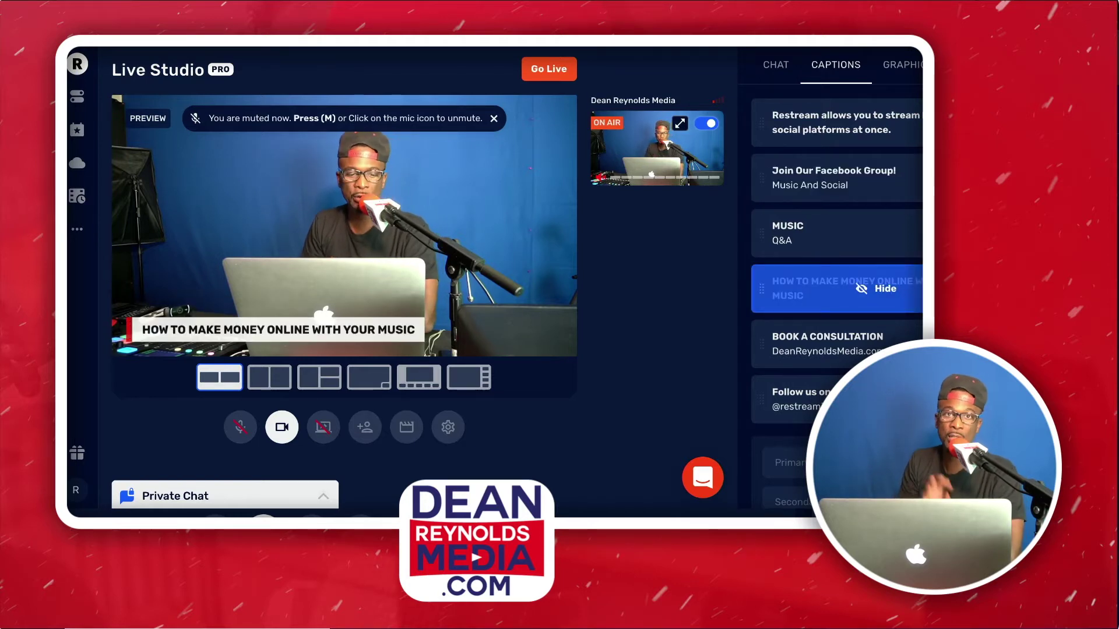
click(877, 344)
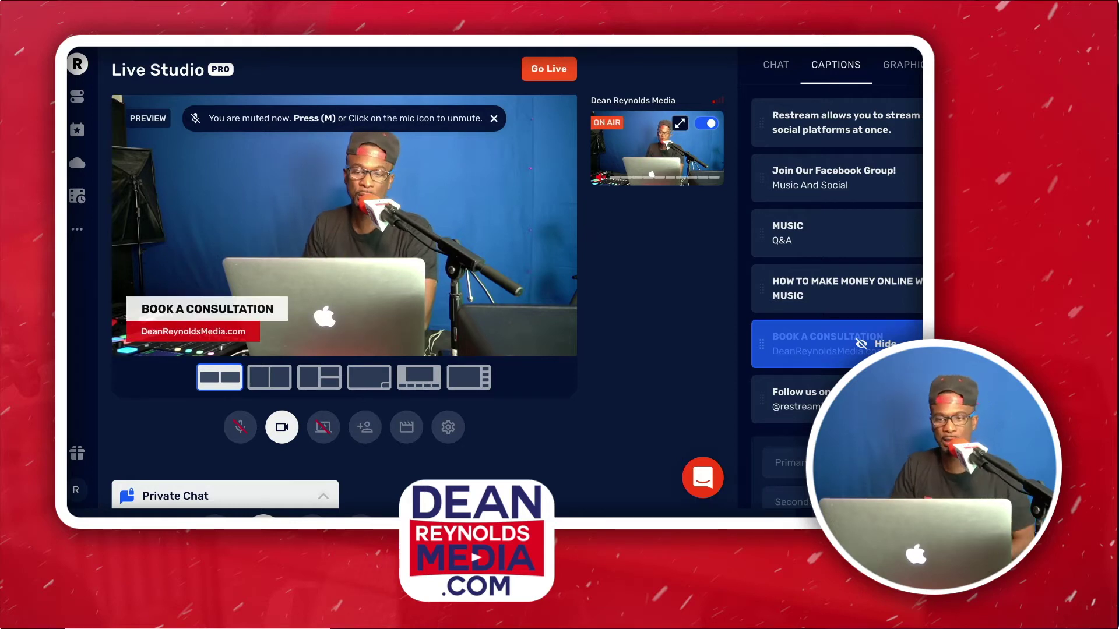
scroll(877, 344, down, 1)
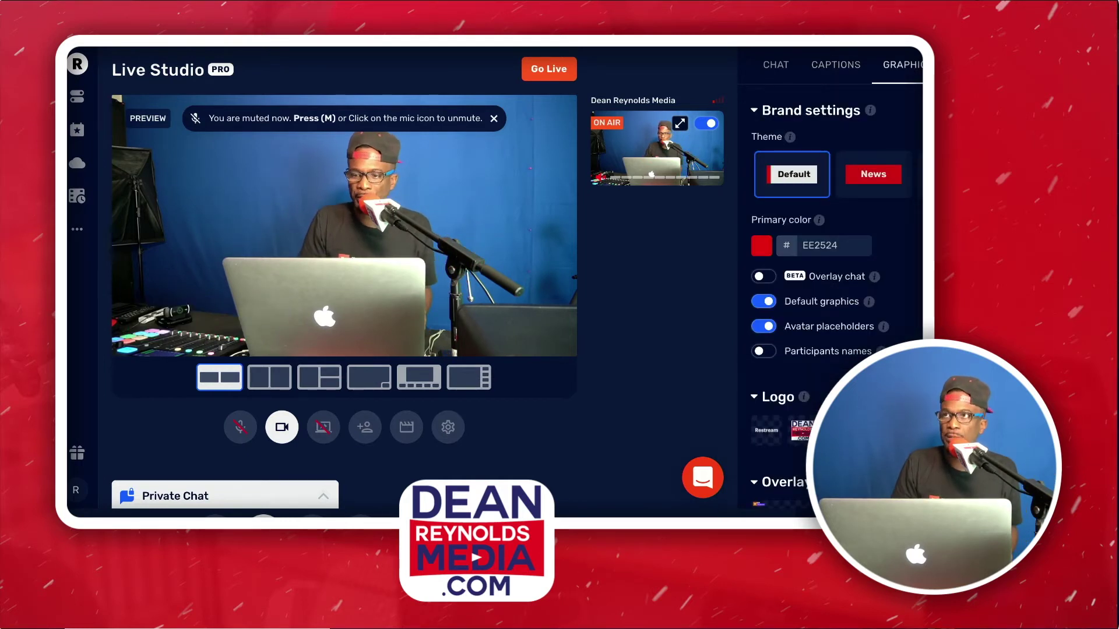
Set the brand theme to News and look over the logo options.
click(873, 174)
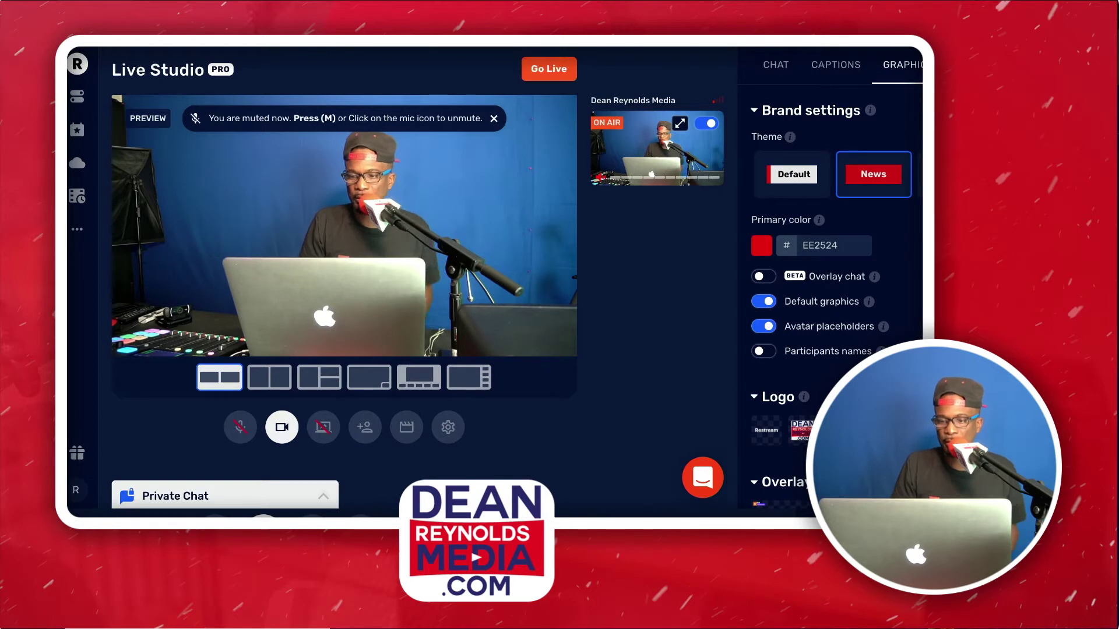
scroll(833, 292, down, 3)
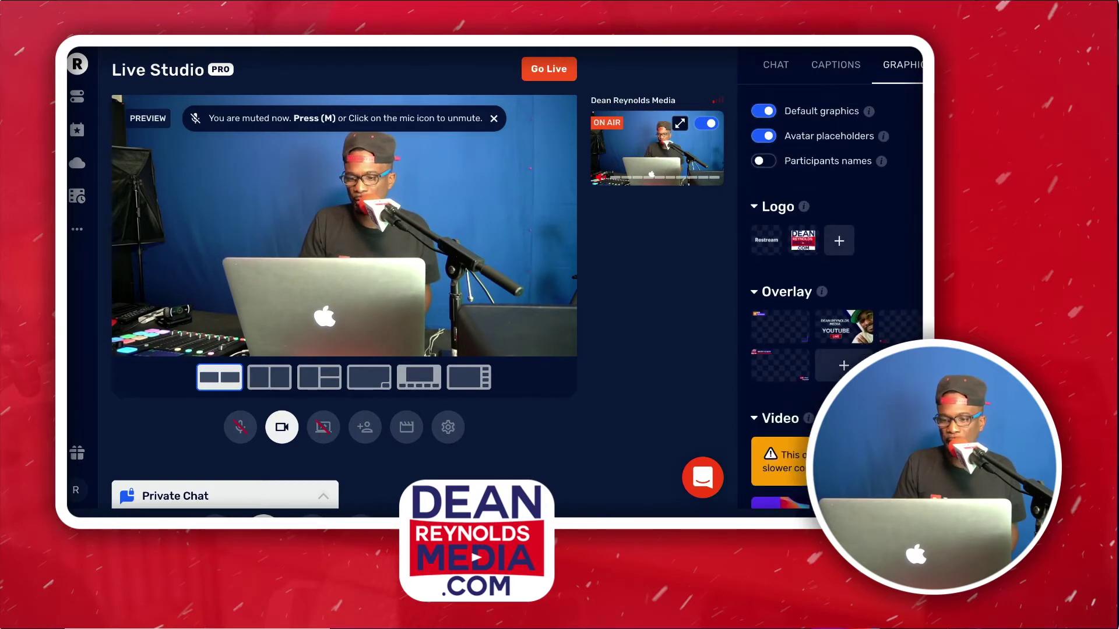
mouse_move(803, 240)
scroll(803, 240, down, 1)
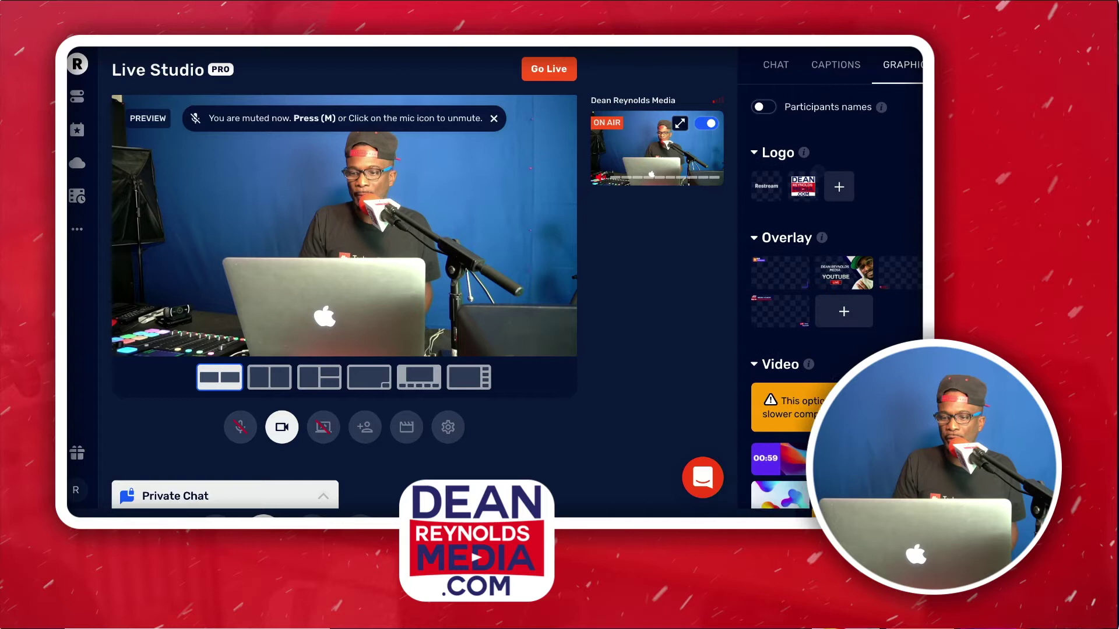
Show the Restream, YouTube Live and Music Coach overlays on the preview in turn, and clear the overlay.
click(779, 265)
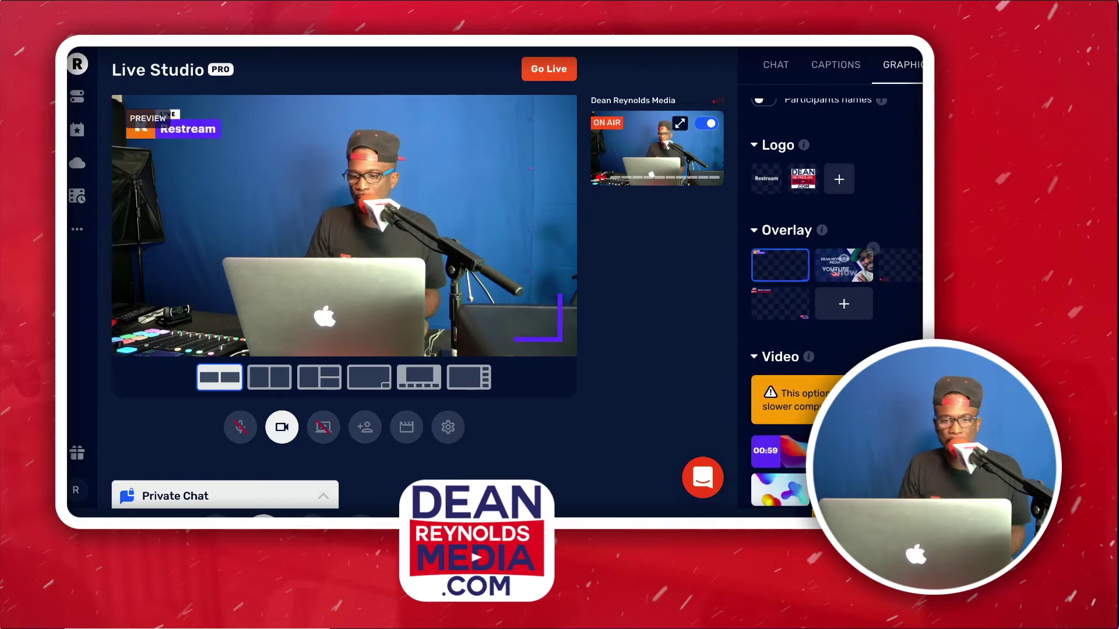
click(843, 265)
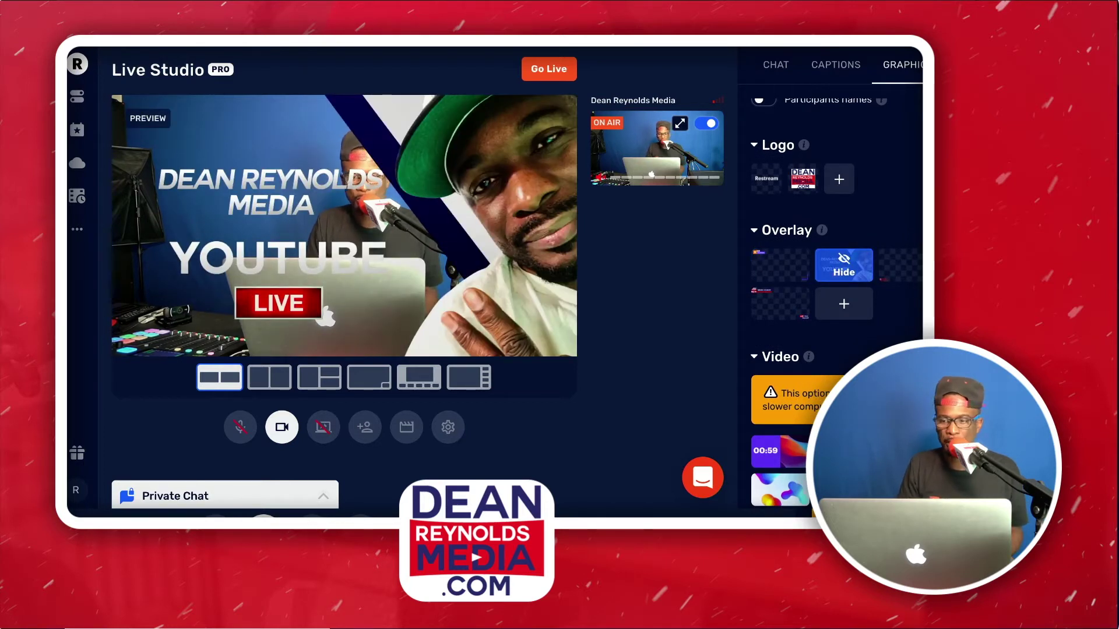
click(901, 265)
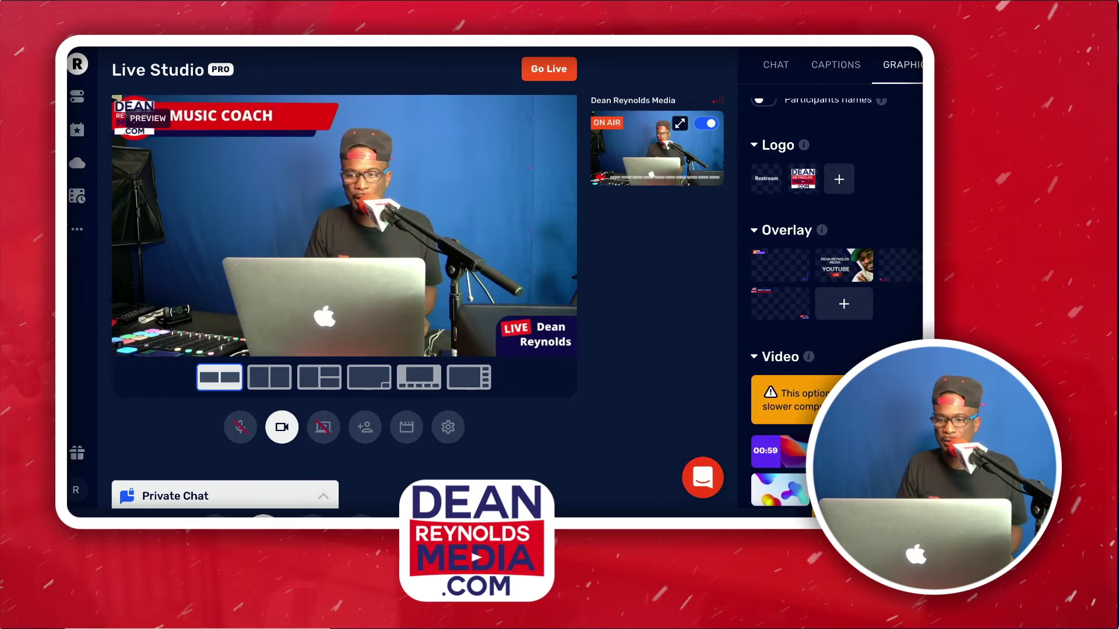
scroll(831, 292, down, 3)
click(780, 122)
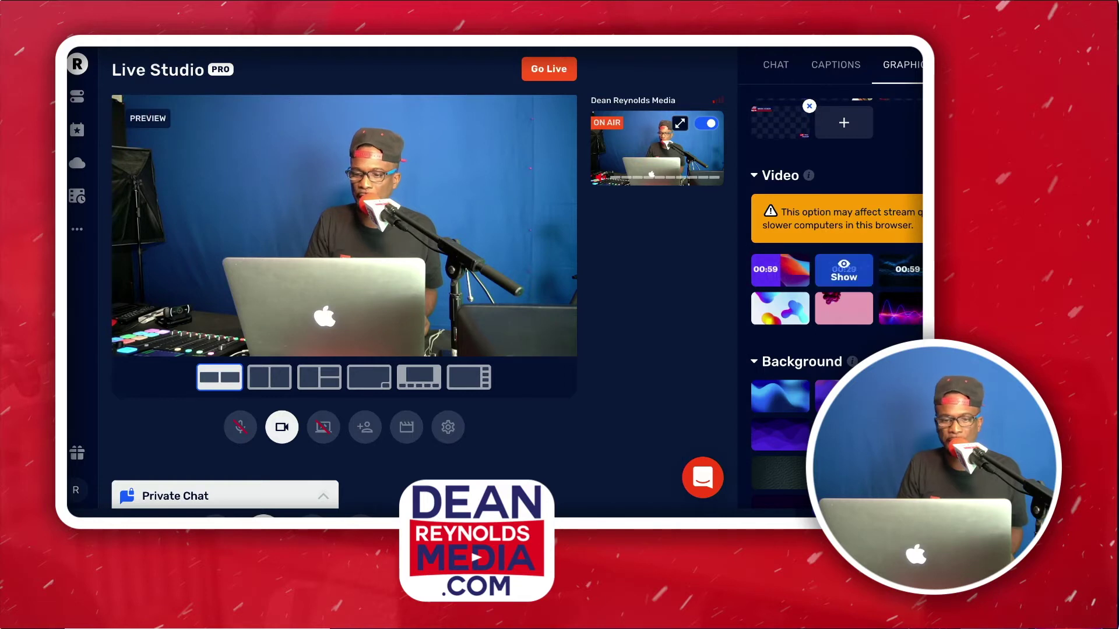
Try the dark 00:59 countdown video and the sound-wave video on the preview.
click(900, 269)
scroll(901, 269, down, 1)
scroll(844, 270, up, 1)
click(901, 244)
scroll(901, 244, down, 1)
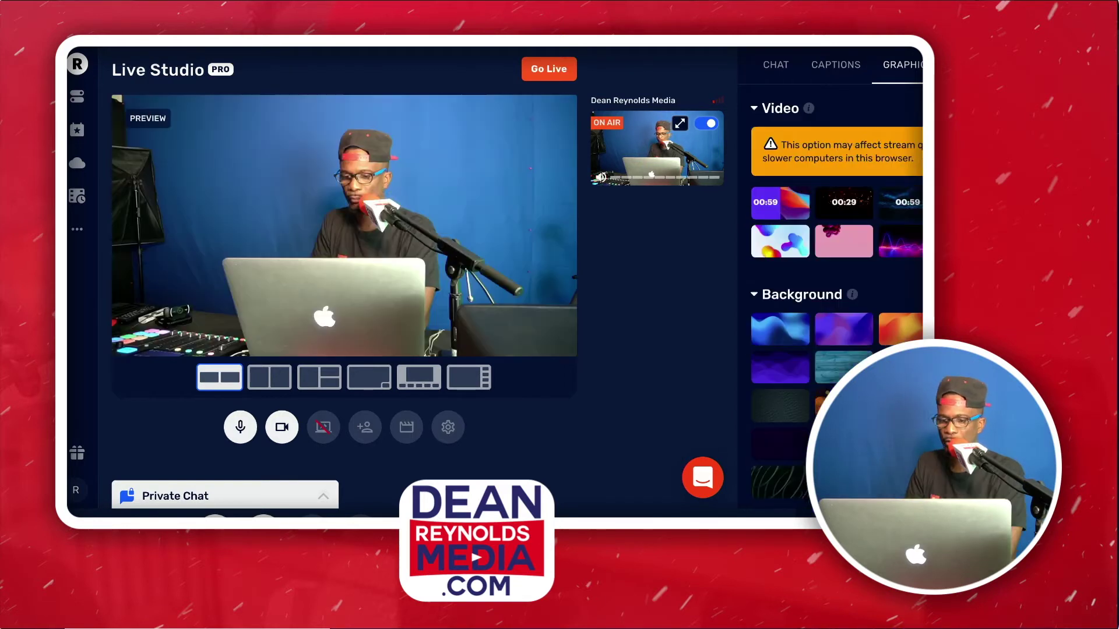
Apply the orange background and switch the stream layout to two tall side-by-side panes.
click(780, 329)
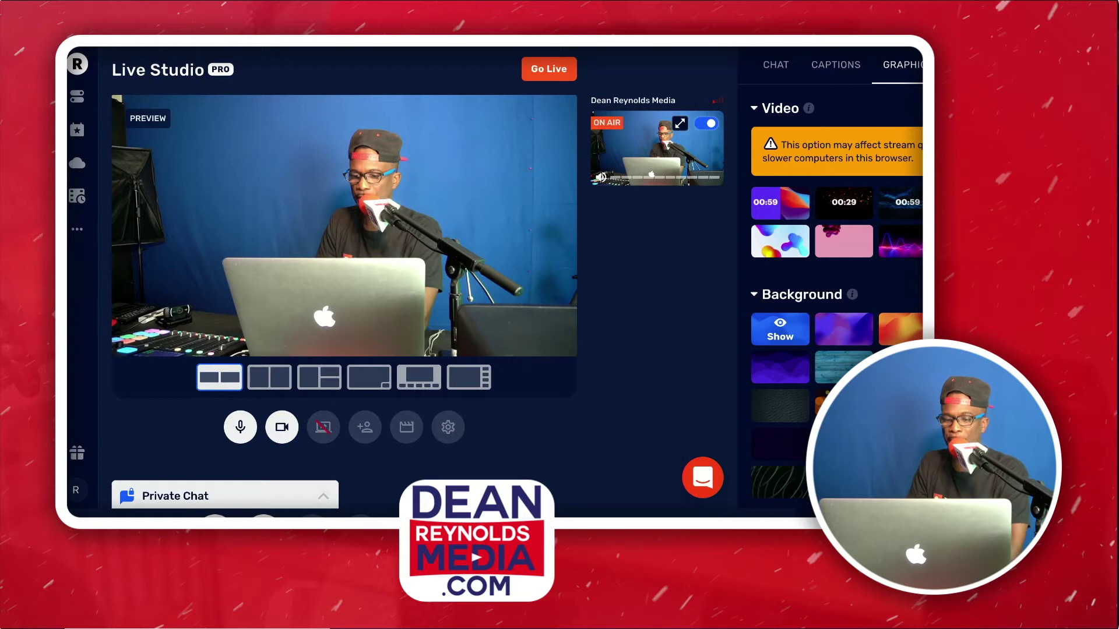
click(900, 329)
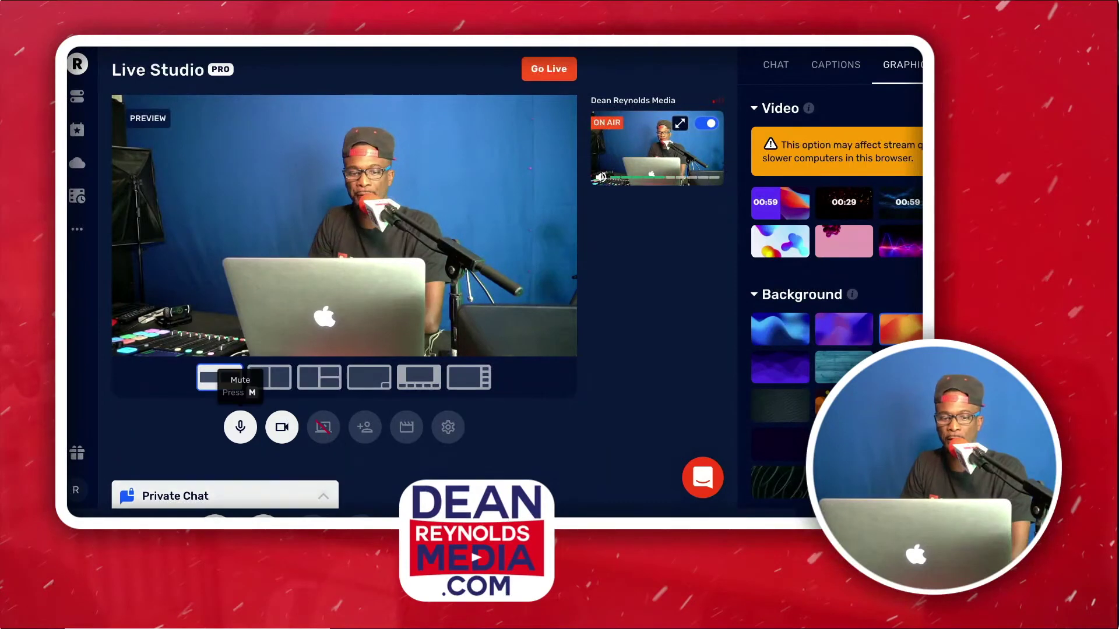
click(269, 377)
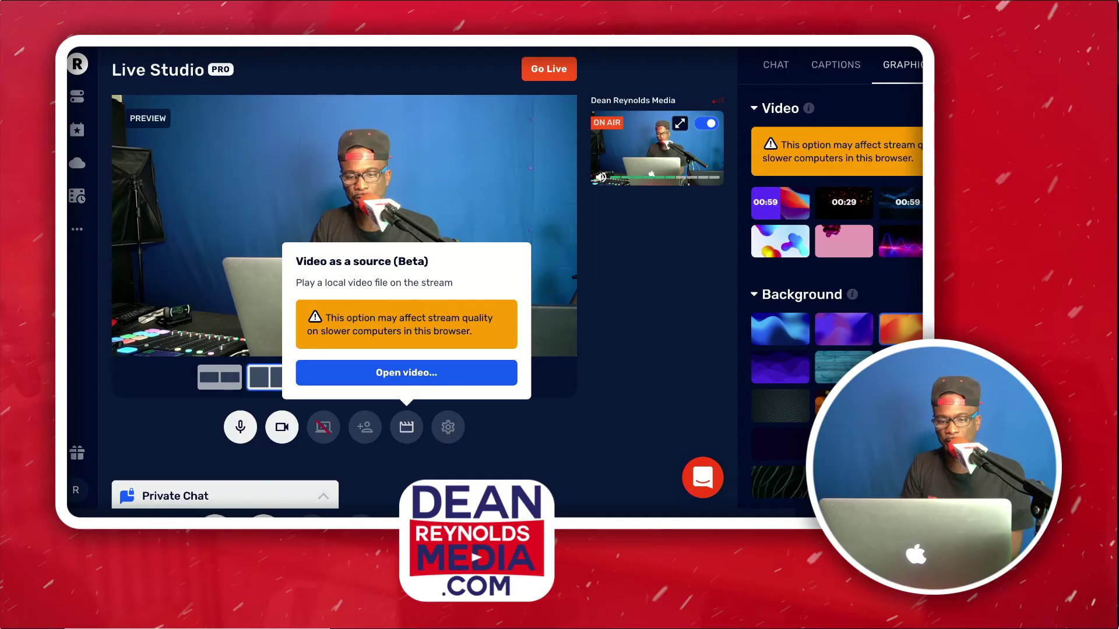
click(406, 427)
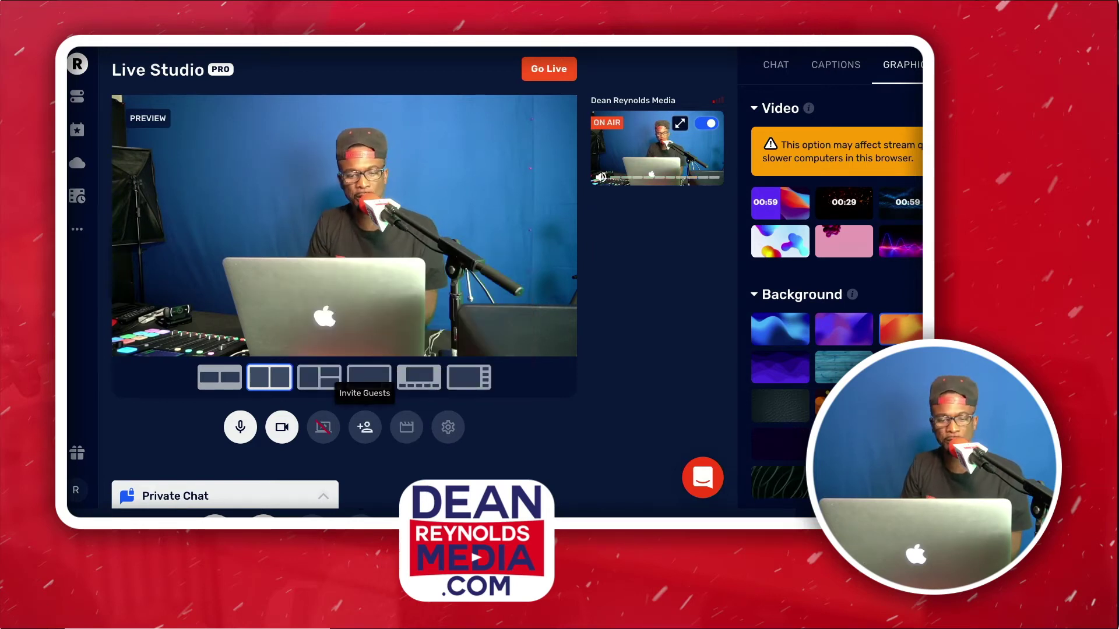
View the guest invitation link, share the teespring.com browser tab, and put the shared screen on air.
click(365, 427)
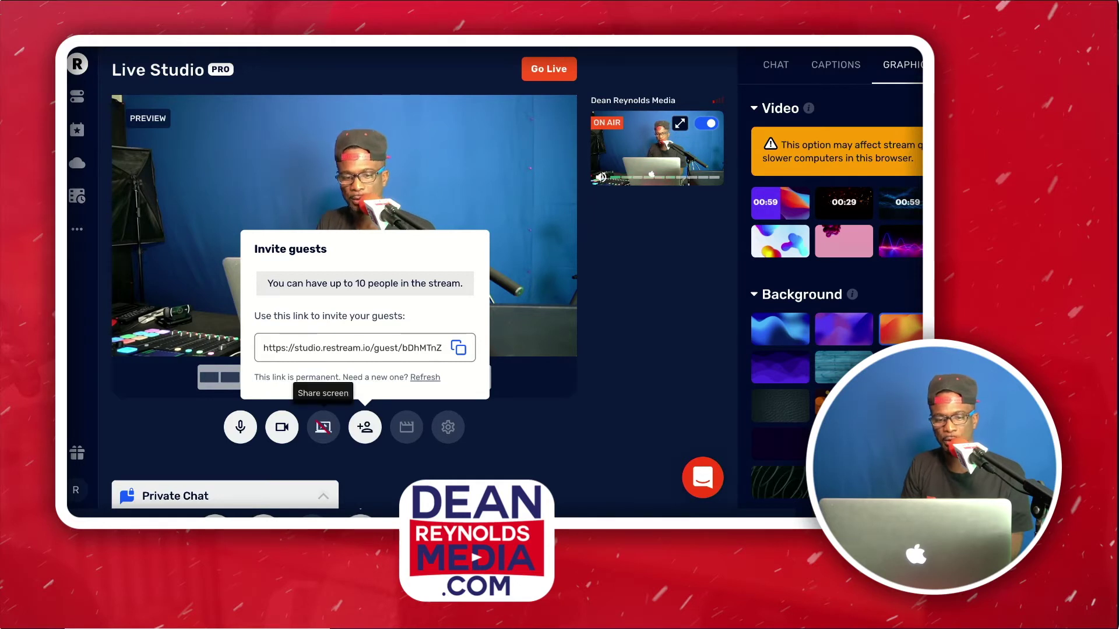
click(323, 427)
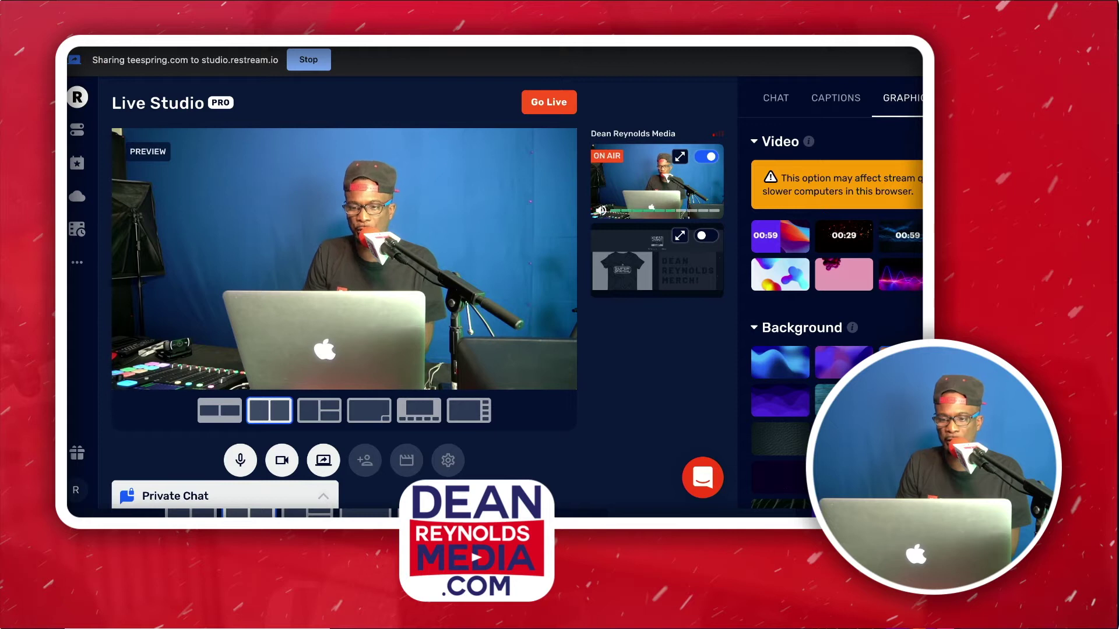
click(707, 235)
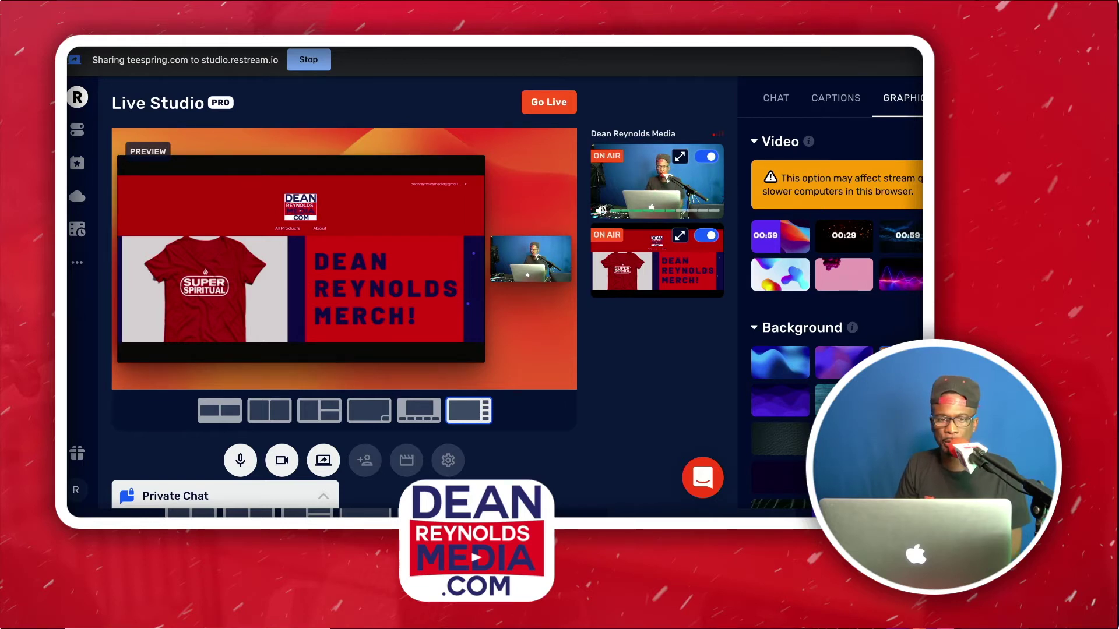
Open the Hoodie For You page in the shared Teespring tab and return to the Restream studio.
key(ctrl+Tab)
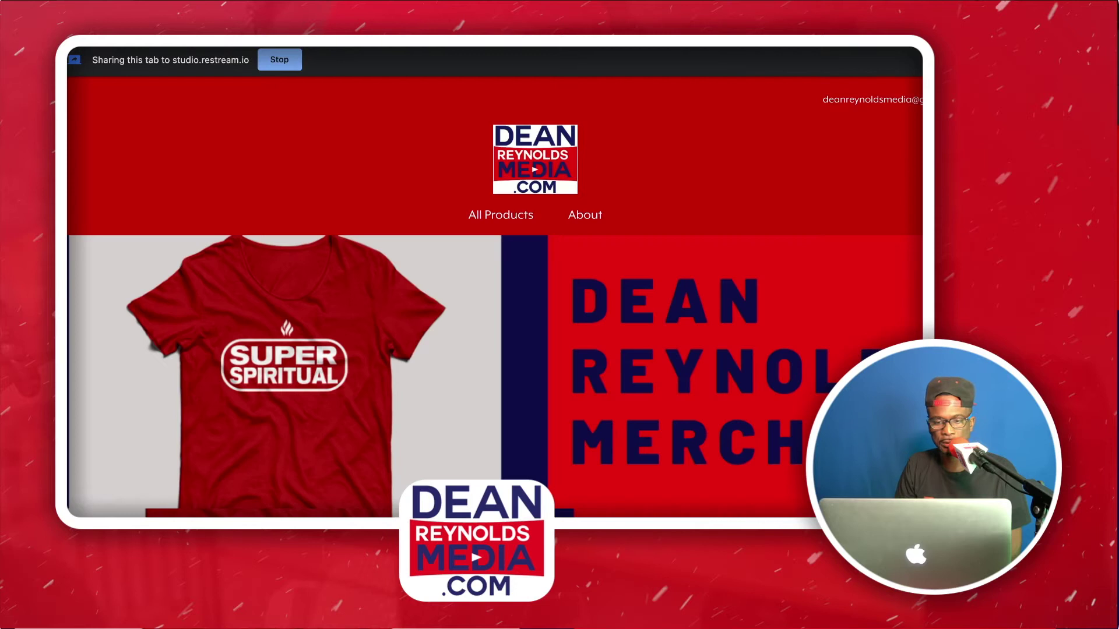
key(ctrl+Tab)
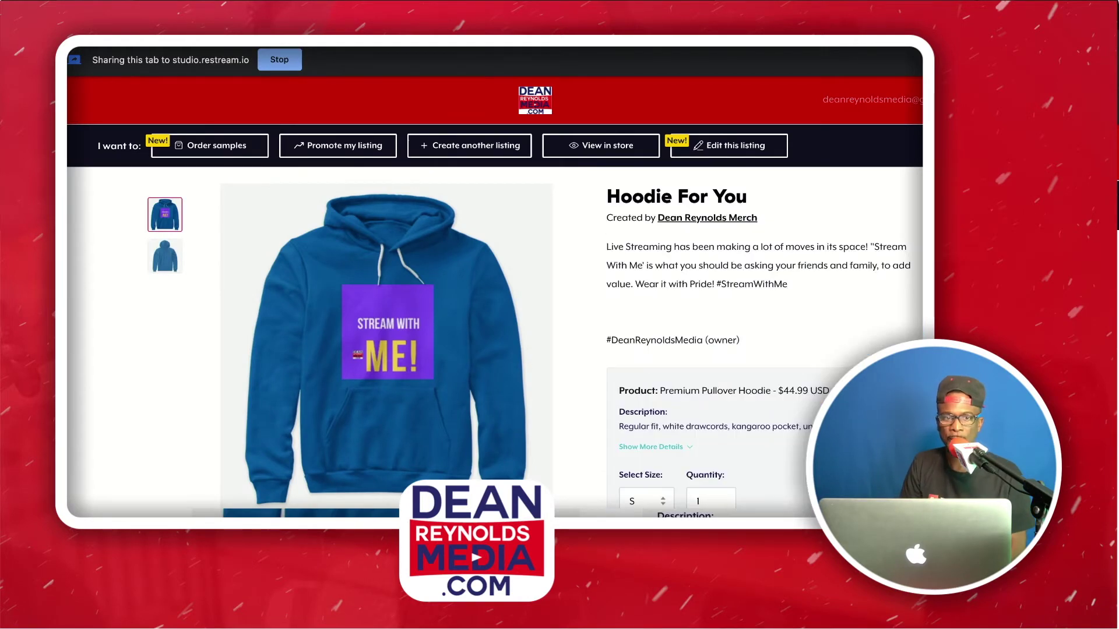
key(ctrl+Tab)
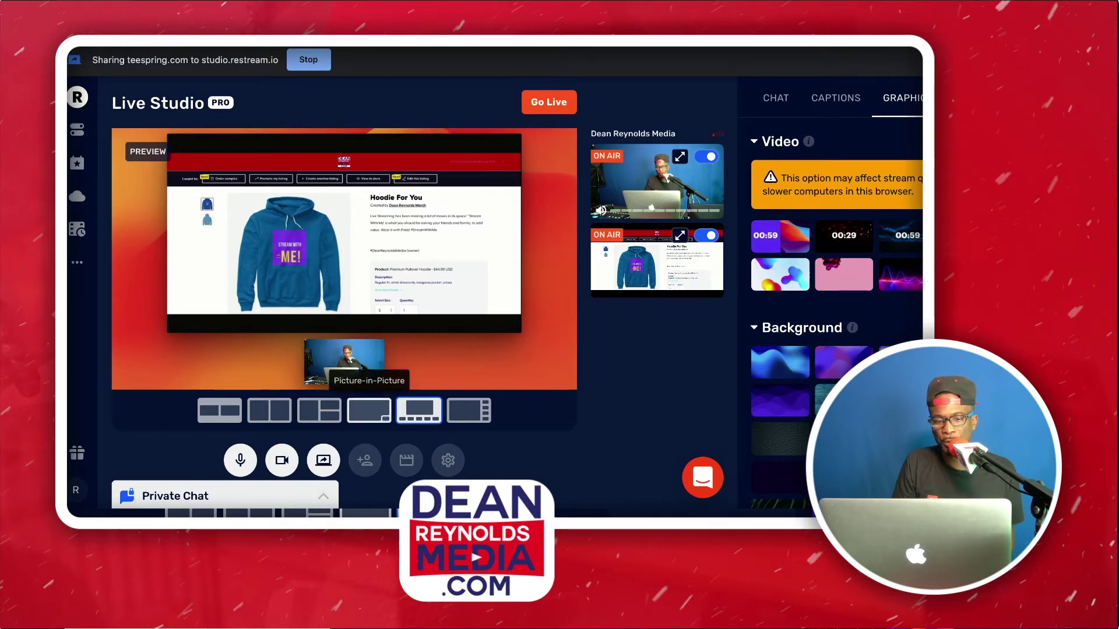
Try the Picture-in-Picture layout for the shared screen and camera, and switch to two smaller equal panes side by side.
click(369, 411)
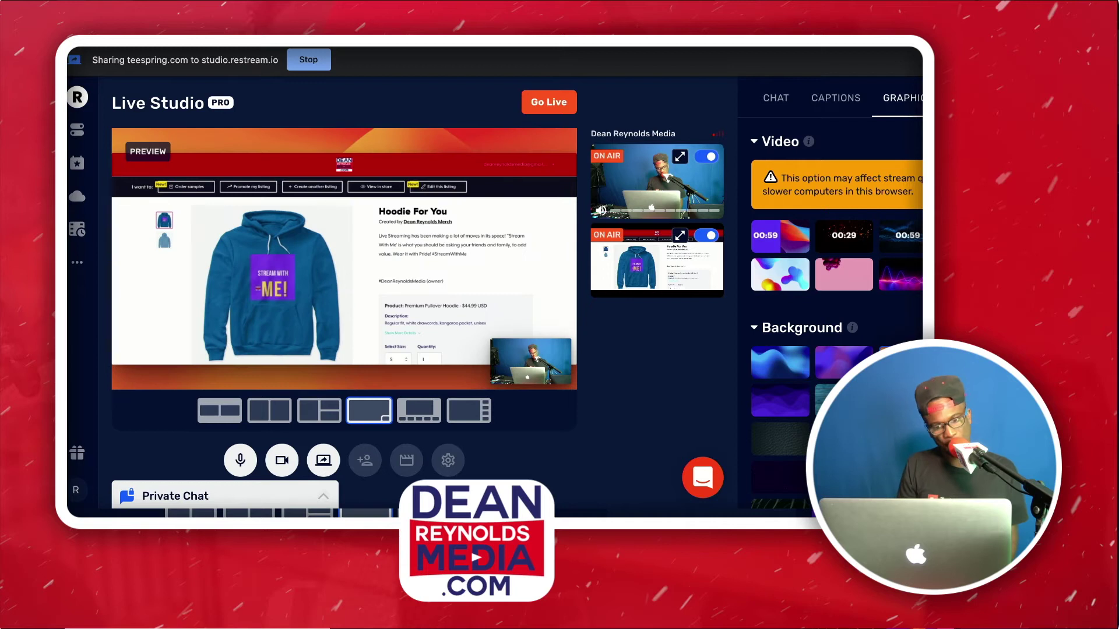
click(220, 410)
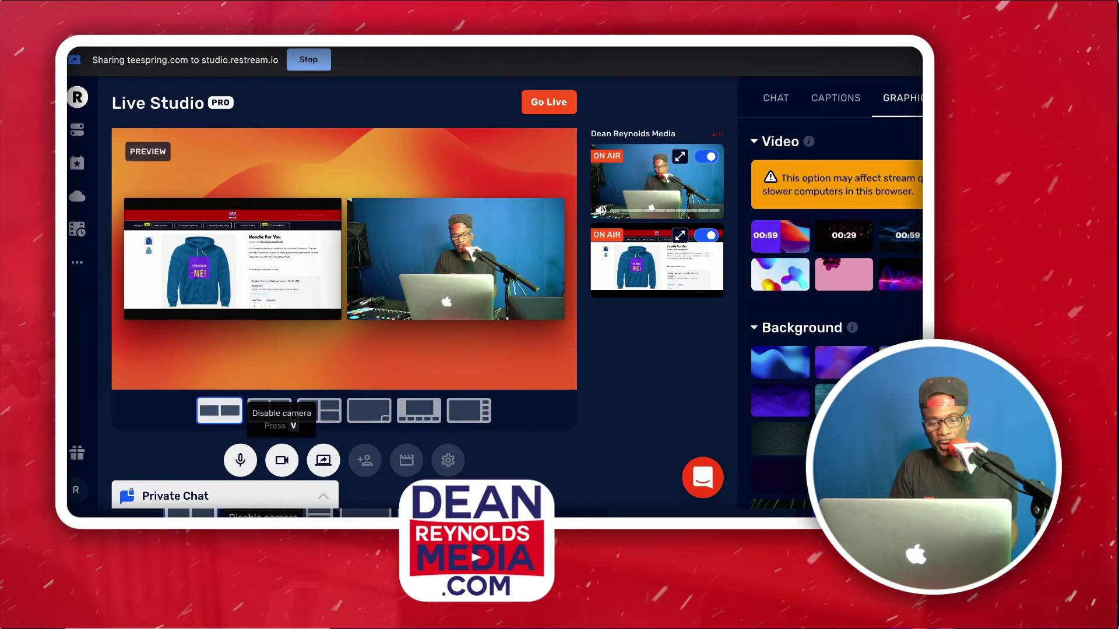
key(v)
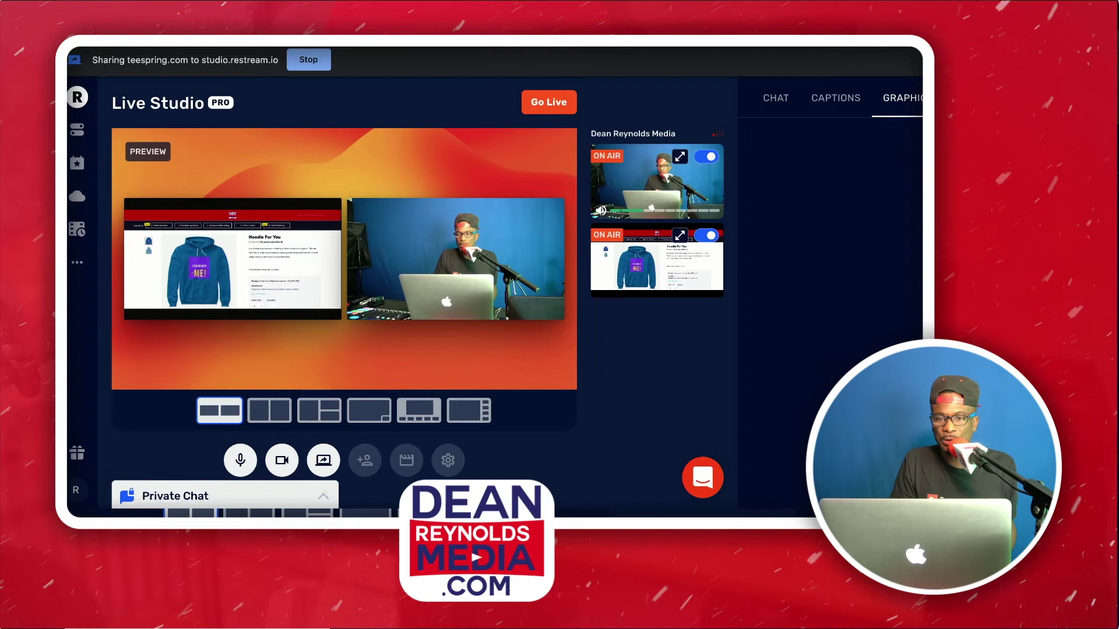
Switch to the StreamYard studio, open the host's banner folder, and show the Atem Mini Extreme ticker on the broadcast.
key(ctrl+Tab)
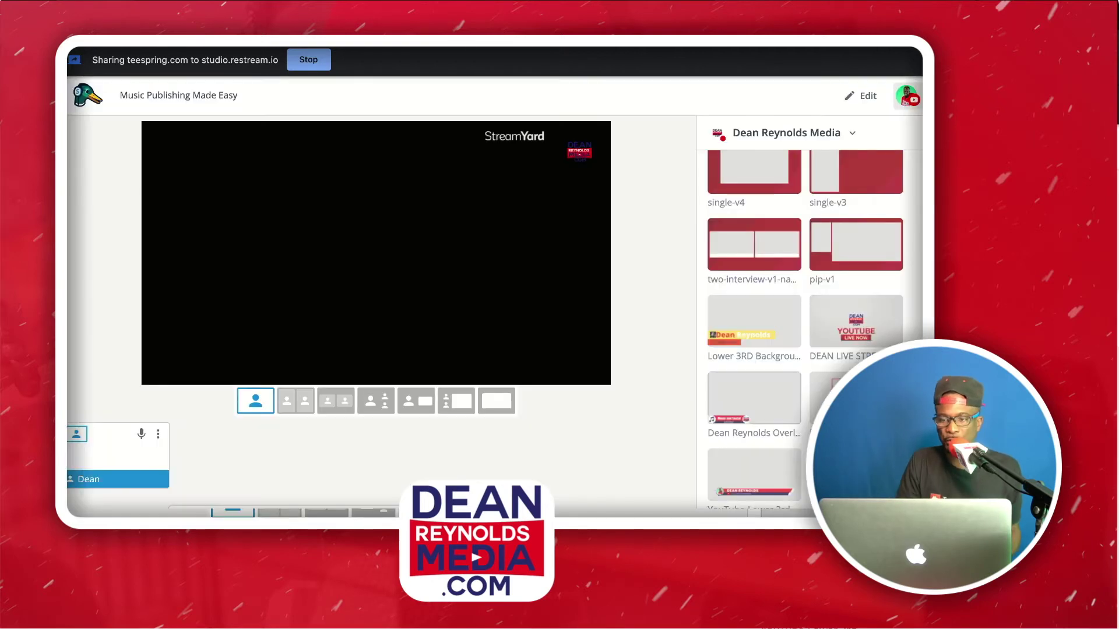
scroll(810, 326, up, 10)
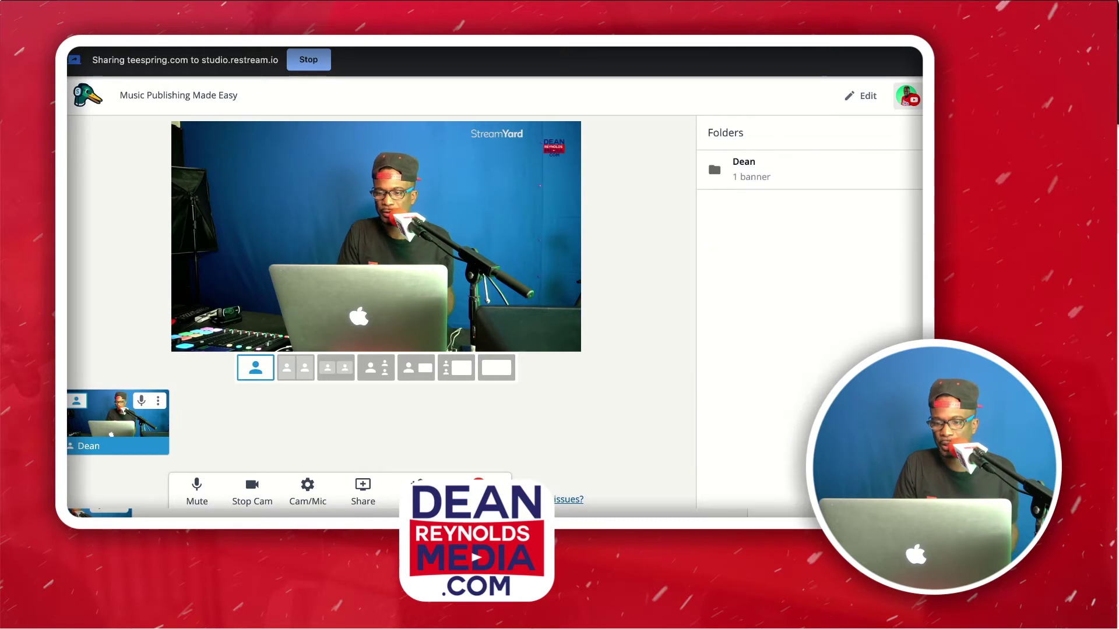
click(810, 169)
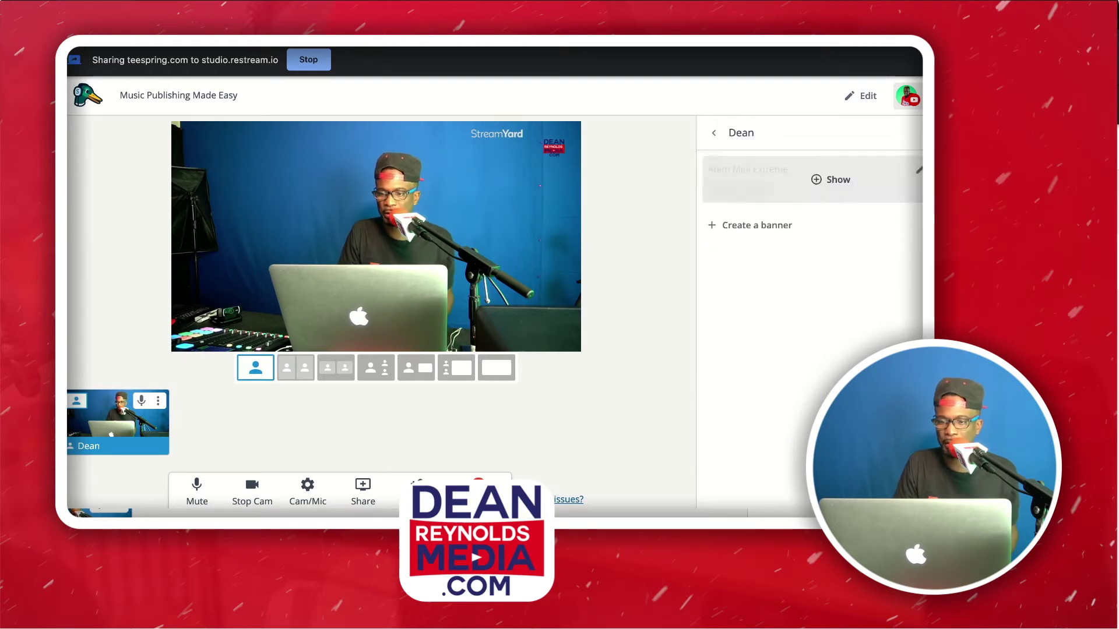
click(830, 180)
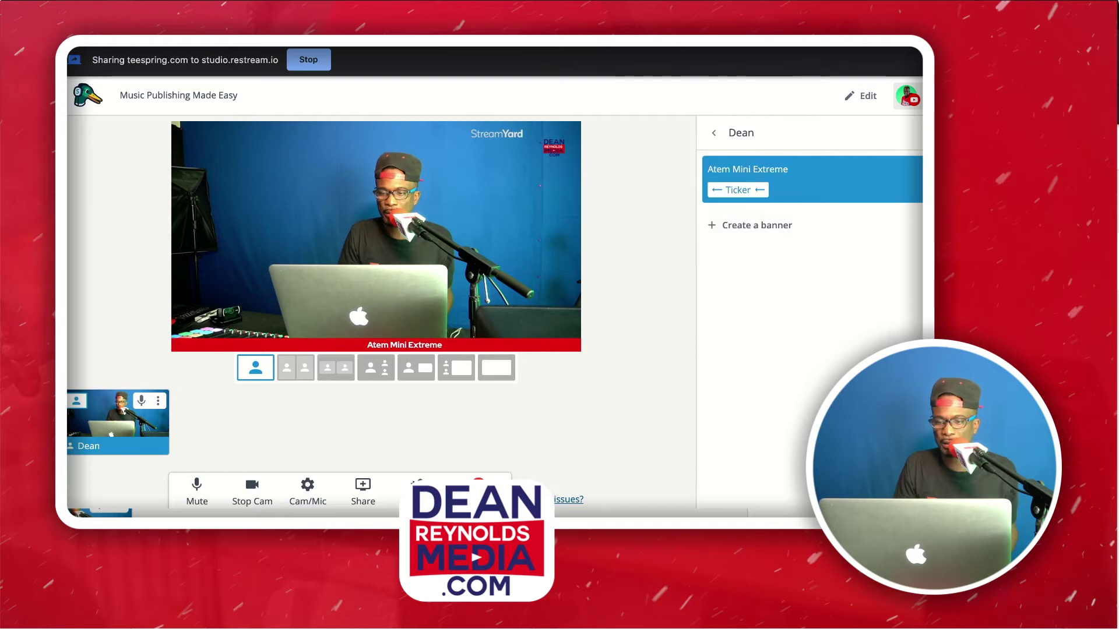
Create a banner with the host's first name and show it above the ticker.
click(750, 225)
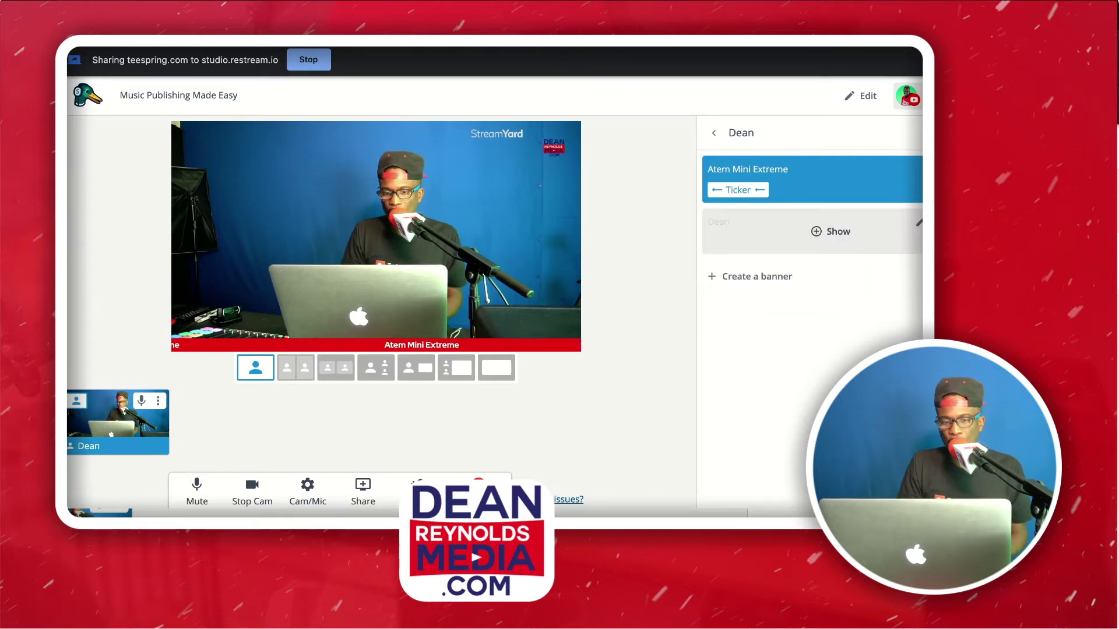
click(831, 231)
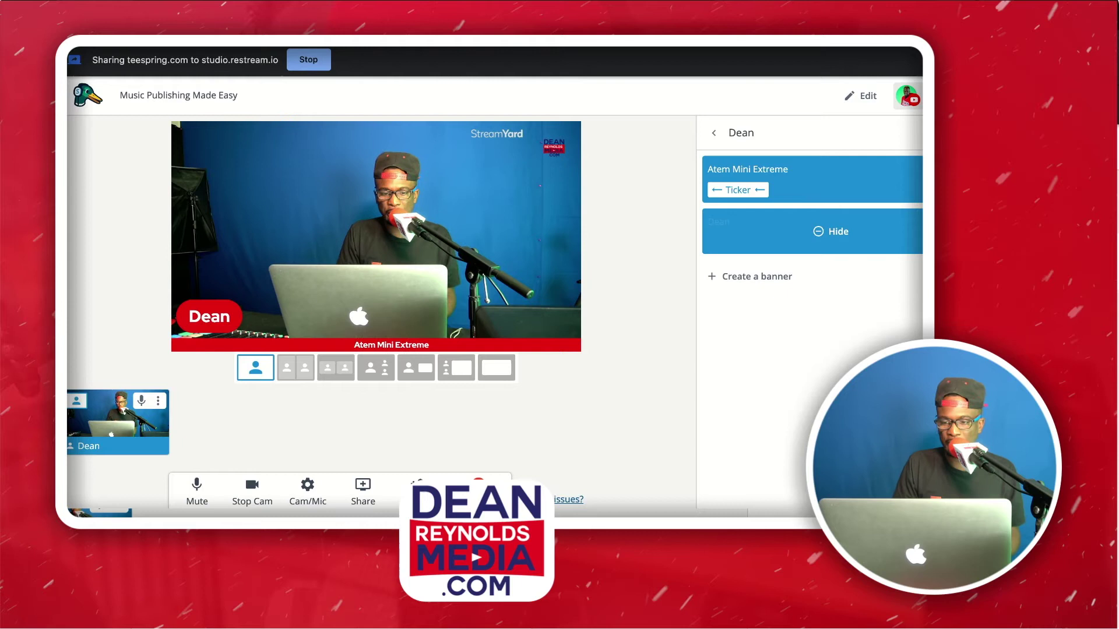
Try the Block, Minimal and Default brand themes on the banners and settle on Minimal.
click(714, 133)
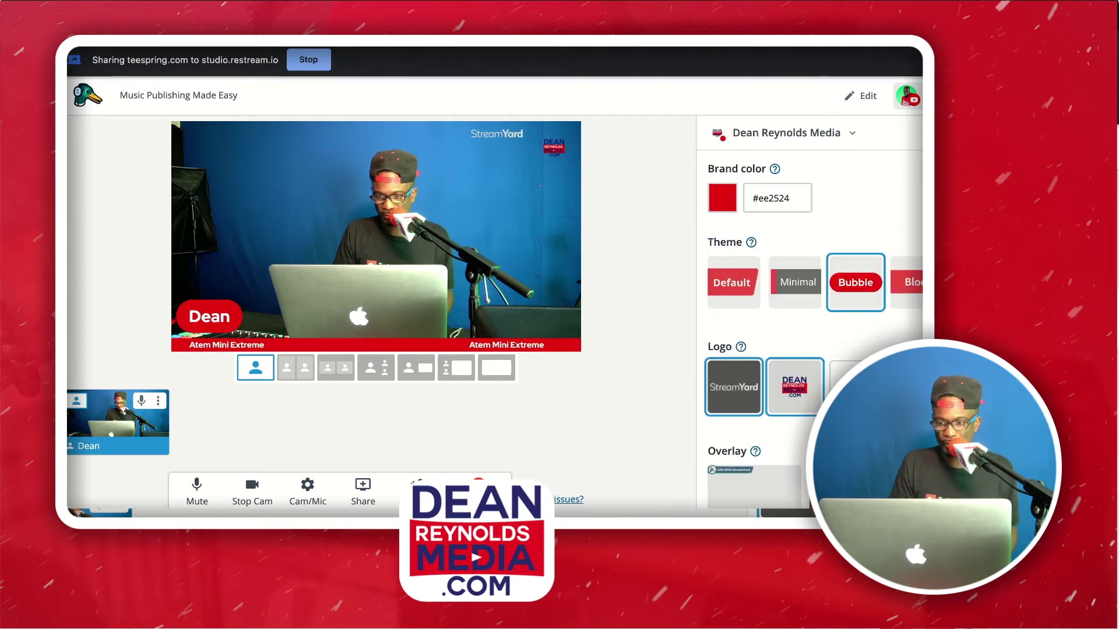
click(906, 282)
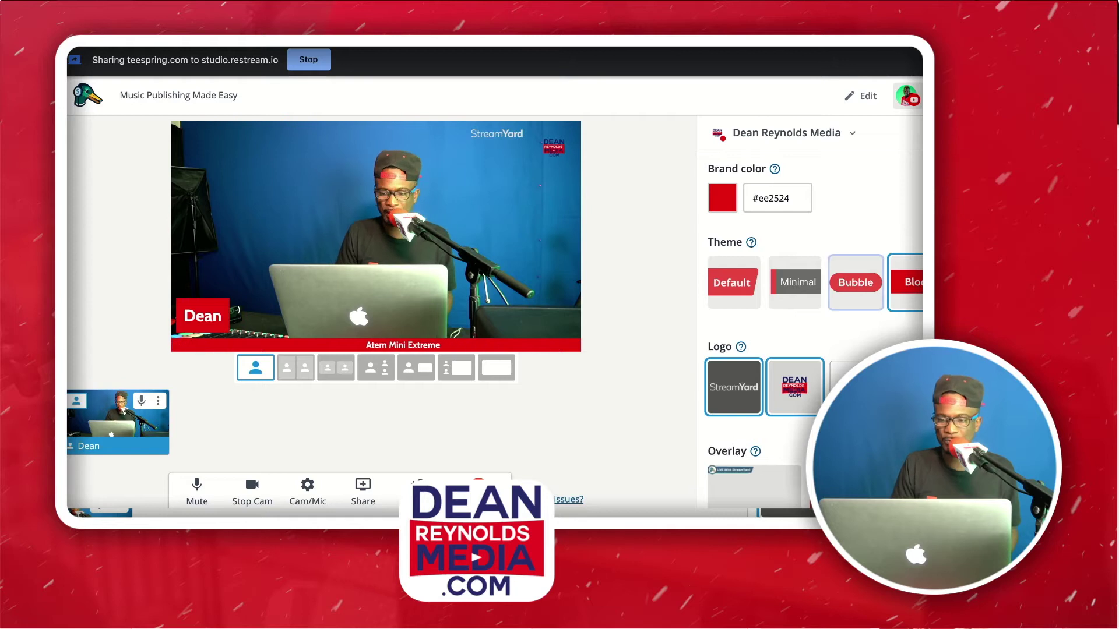
click(794, 282)
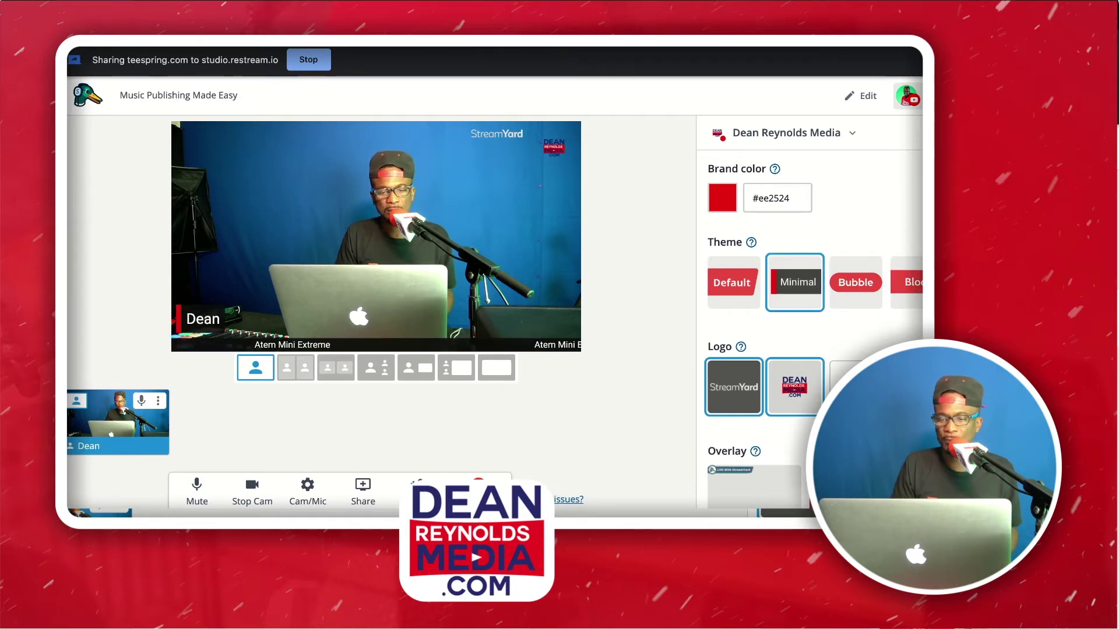
click(734, 282)
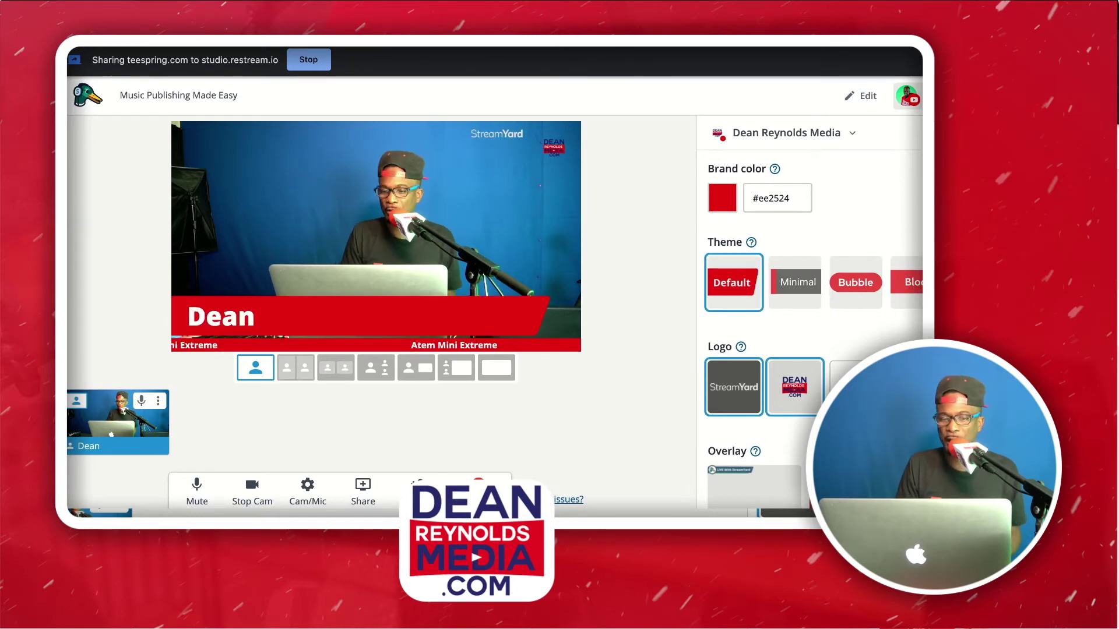
scroll(810, 292, down, 1)
click(794, 234)
Take the Dean Reynolds Media logo off the broadcast and put it back on.
scroll(811, 292, down, 1)
click(794, 301)
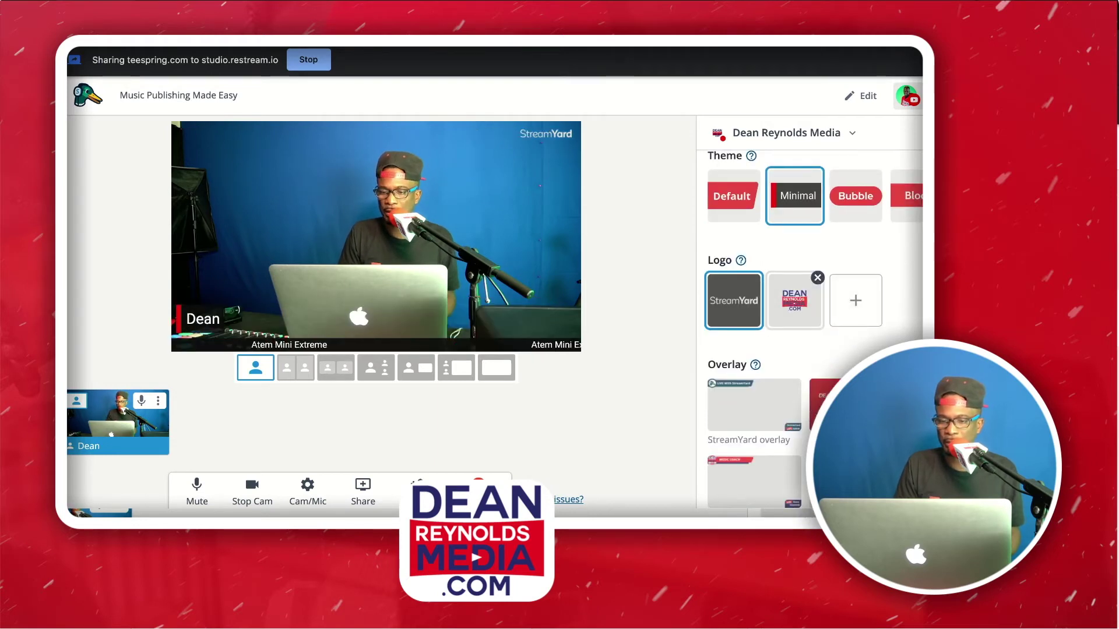
click(794, 300)
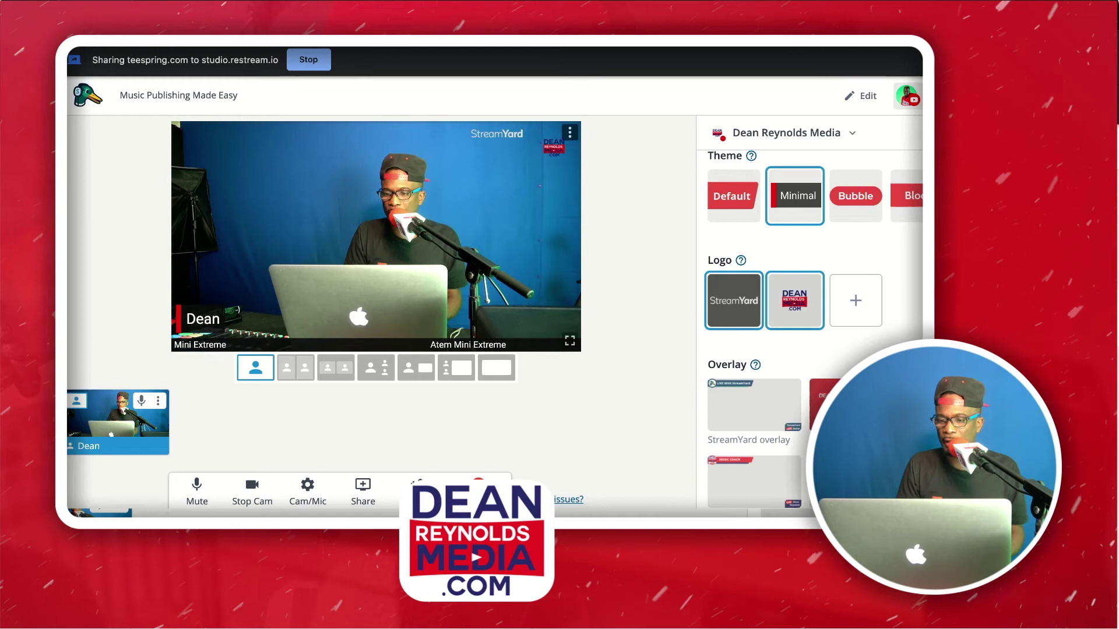
Try the 5/26/2019 23:32 YouTube Live overlay, the two-frame NEW_StreamYard overlay and the pip-v1 overlay in turn.
scroll(810, 292, down, 3)
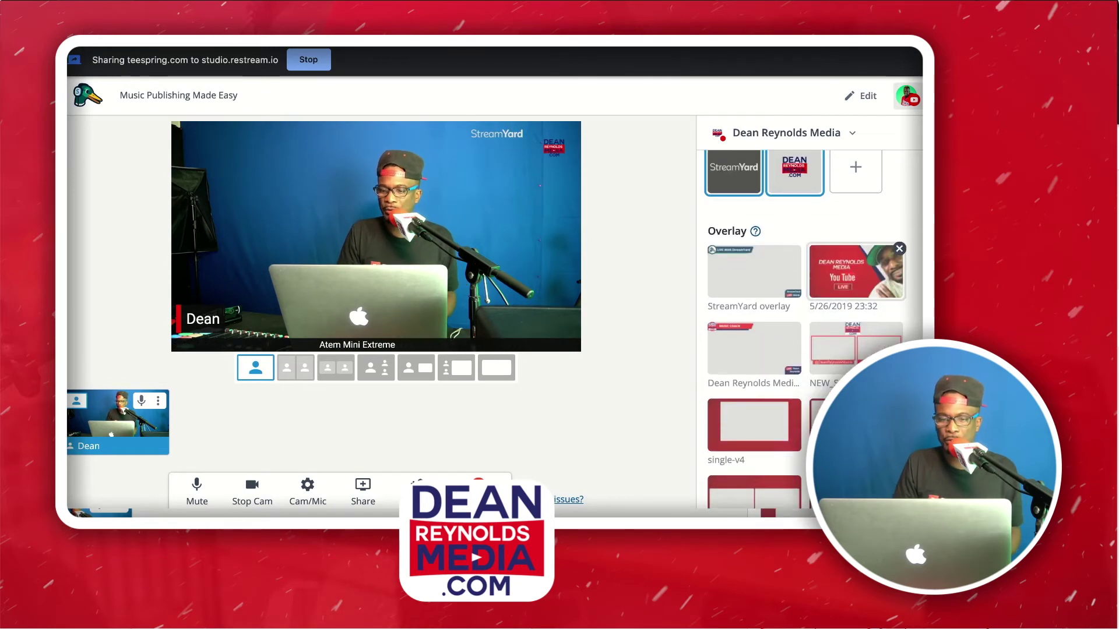
click(855, 271)
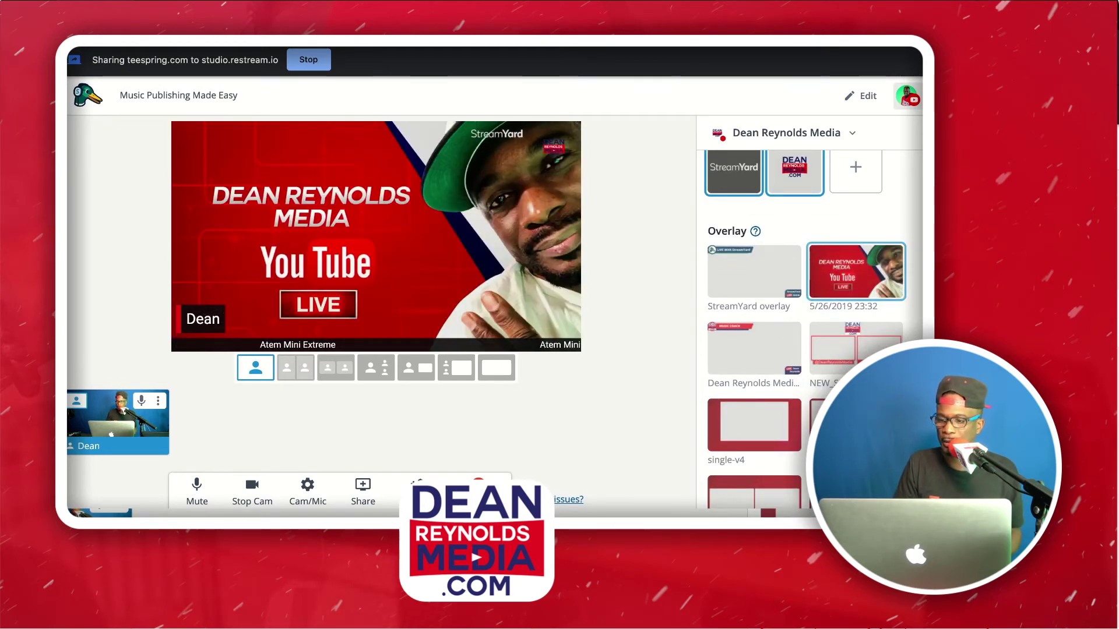
scroll(810, 292, up, 1)
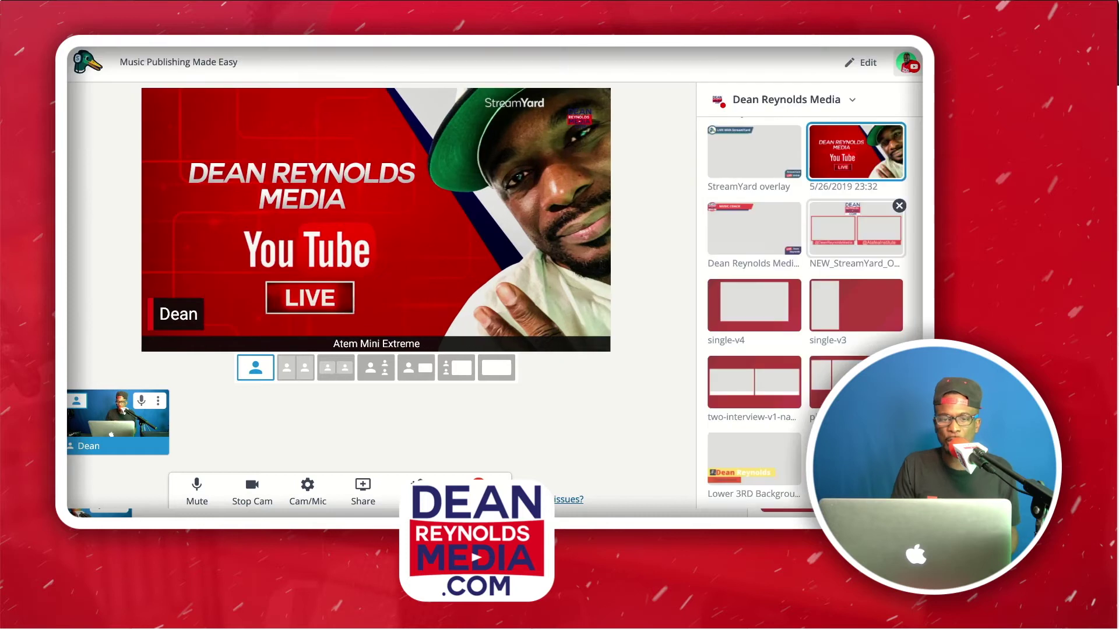
click(855, 228)
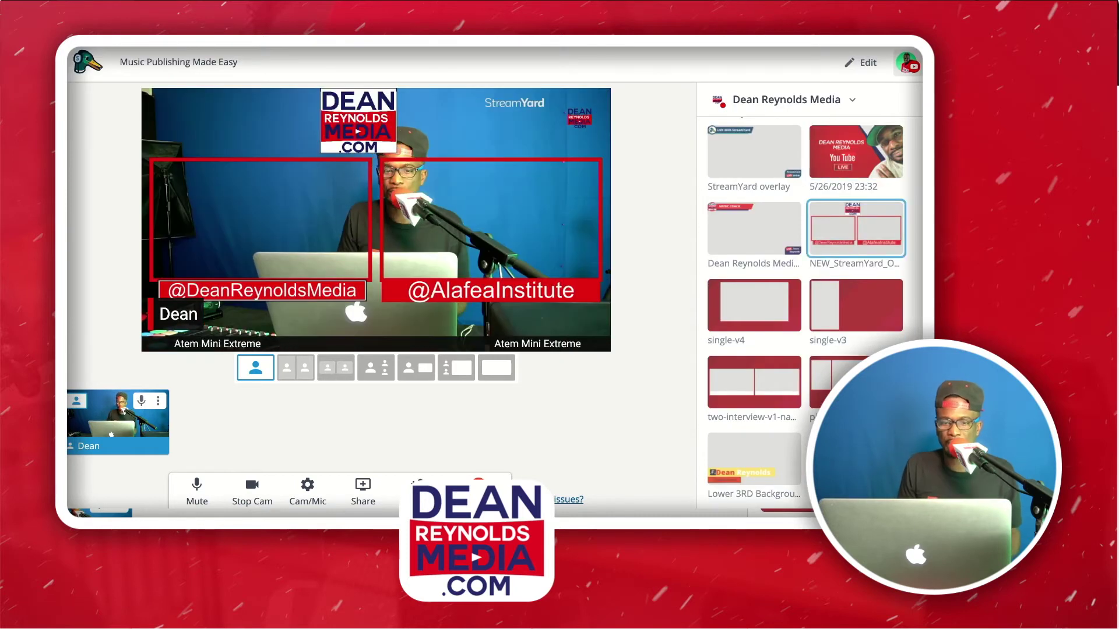
click(834, 382)
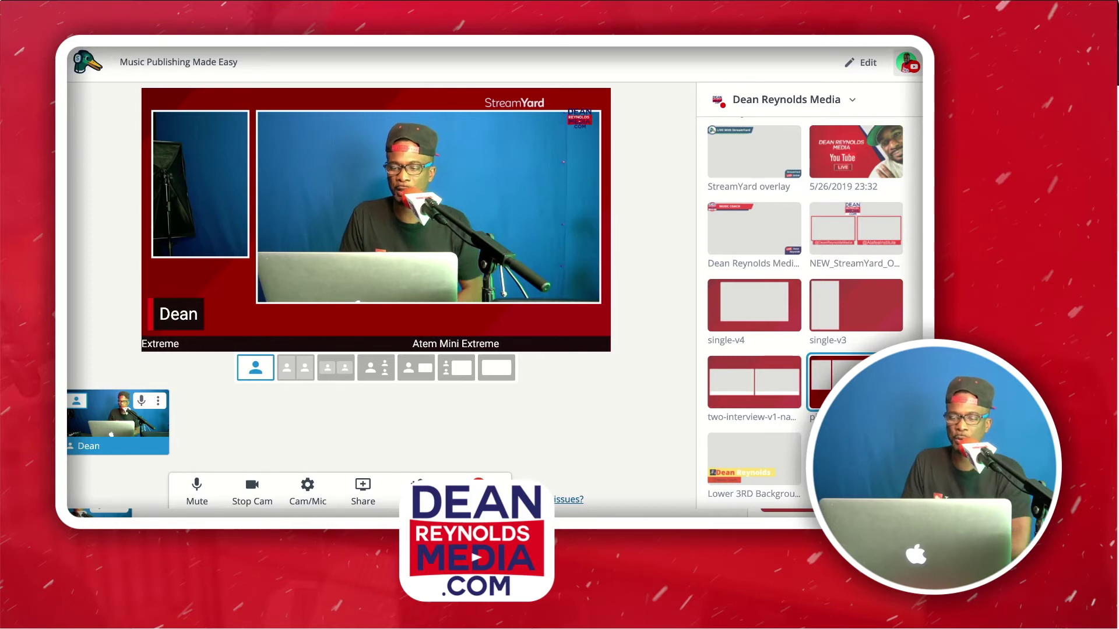
Try the yellow Lower 3RD Background and red-frame PNG-imac overlays, and apply the YouTube-Lower 3rd overlay.
scroll(754, 305, down, 3)
click(755, 326)
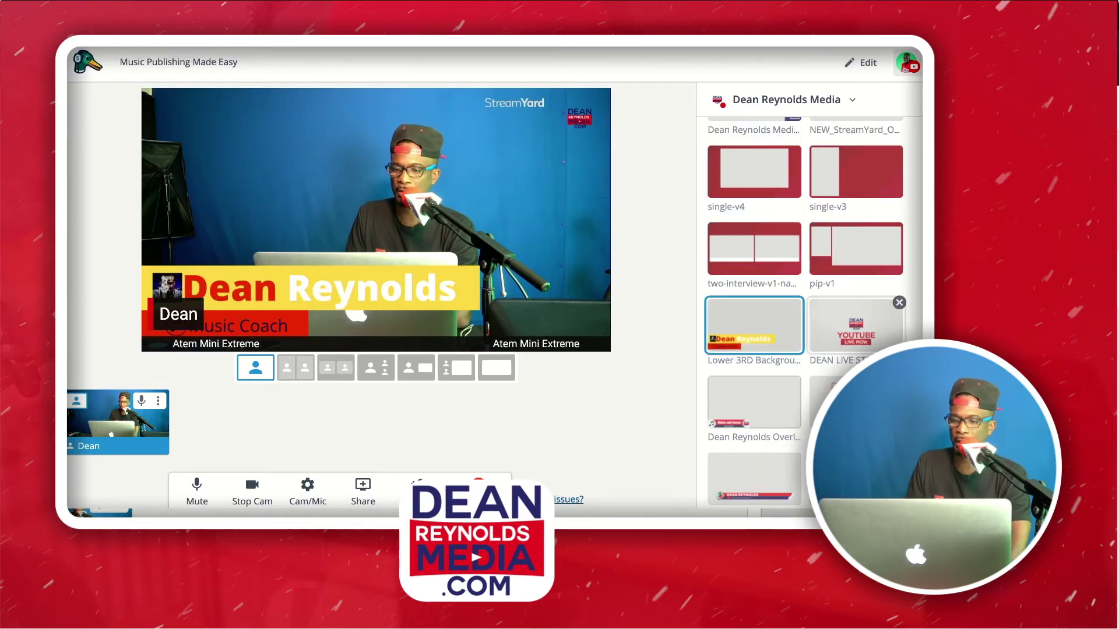
scroll(856, 325, down, 2)
click(856, 326)
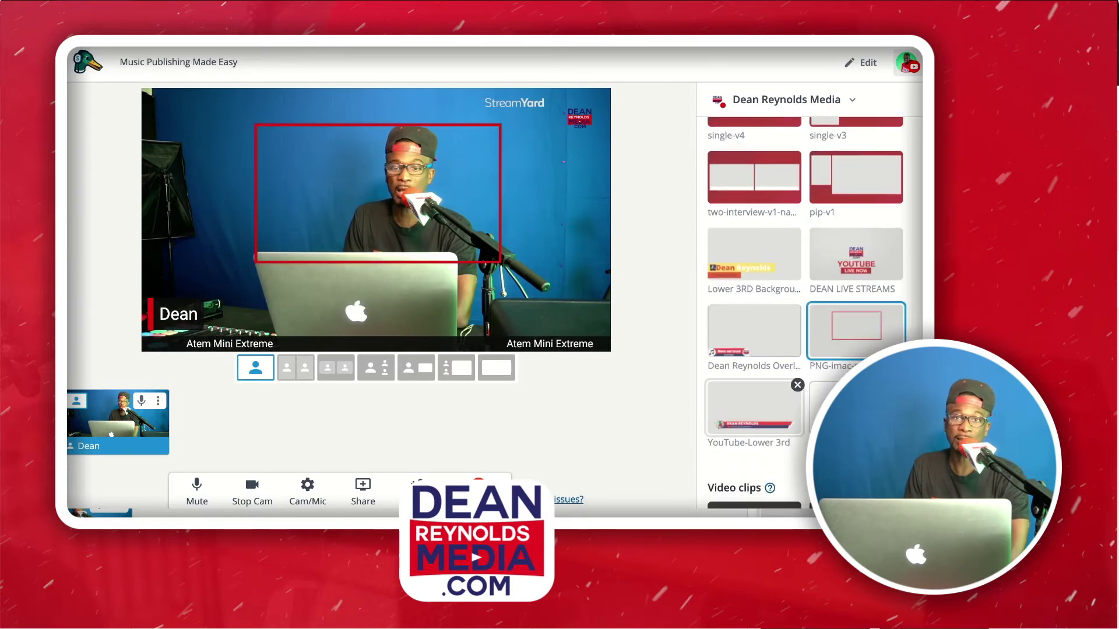
click(754, 408)
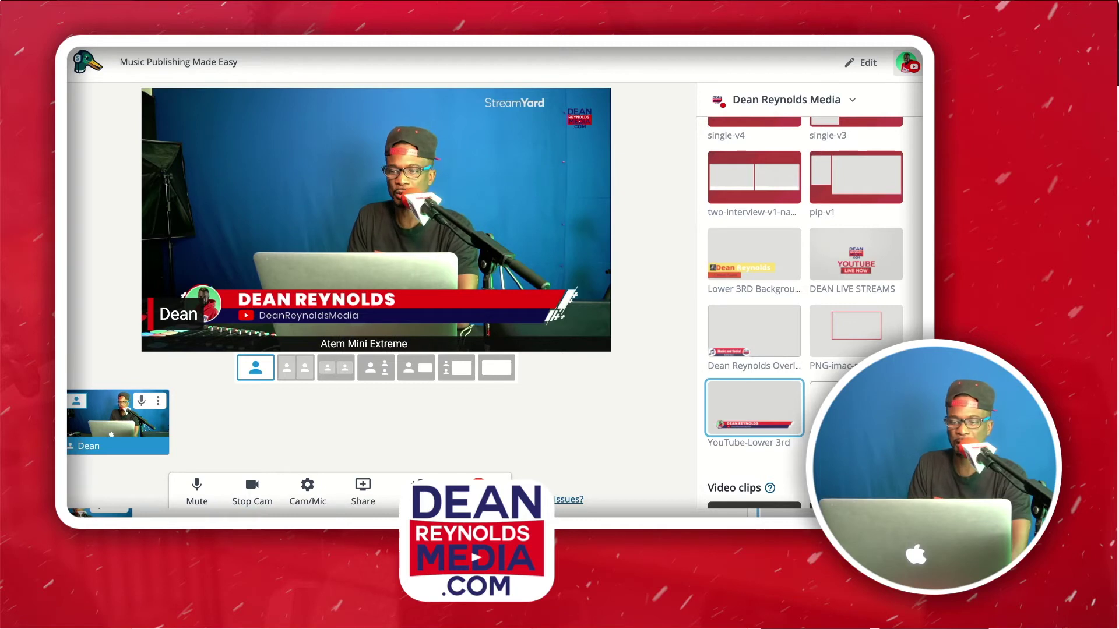
Open the private chat's message field for writing.
click(758, 452)
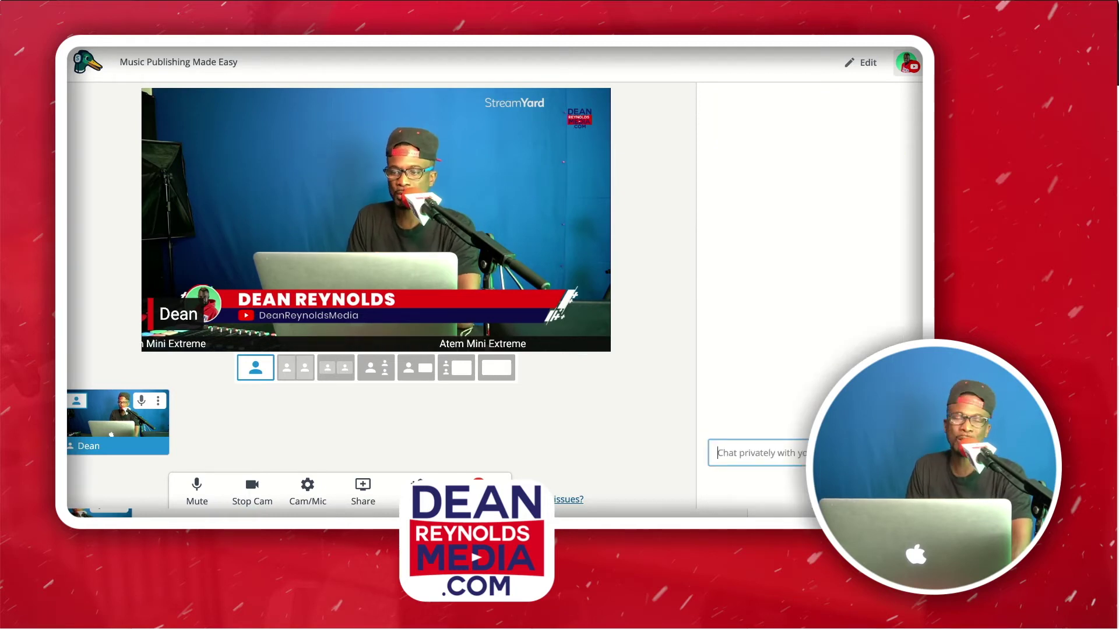